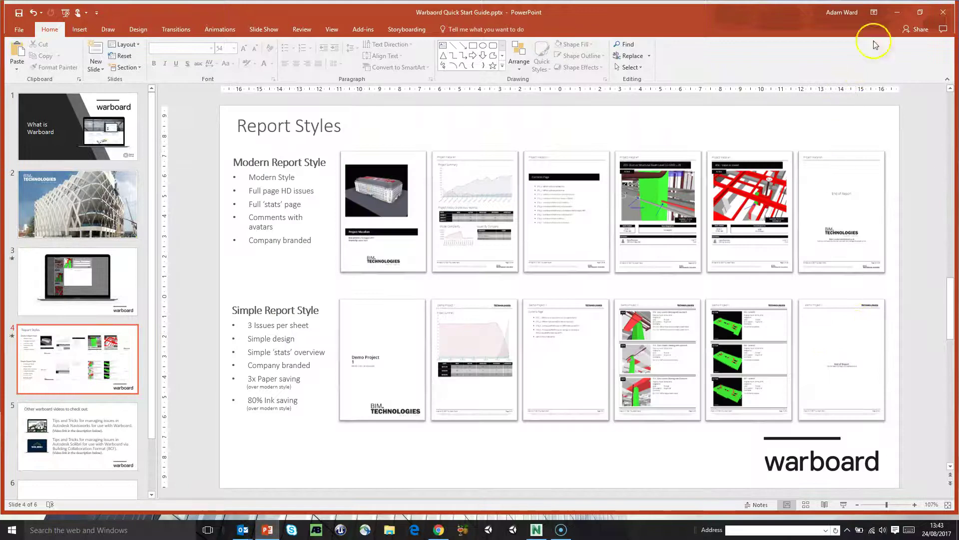
- Switch from the presentation to Chrome and load warboard.co.uk in a new incognito window
{"action": "left_click", "coordinate": [897, 11]}
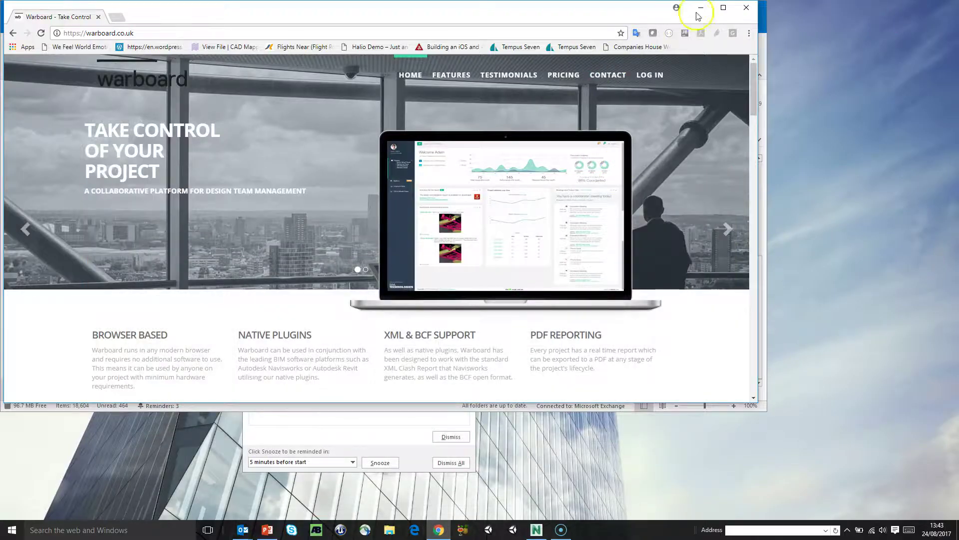
{"action": "left_click", "coordinate": [723, 8]}
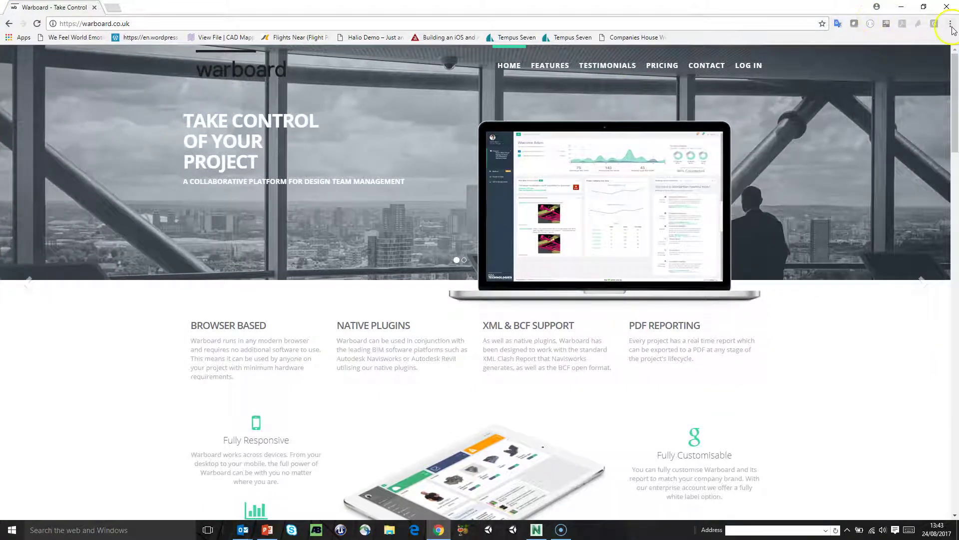
{"action": "left_click", "coordinate": [950, 23]}
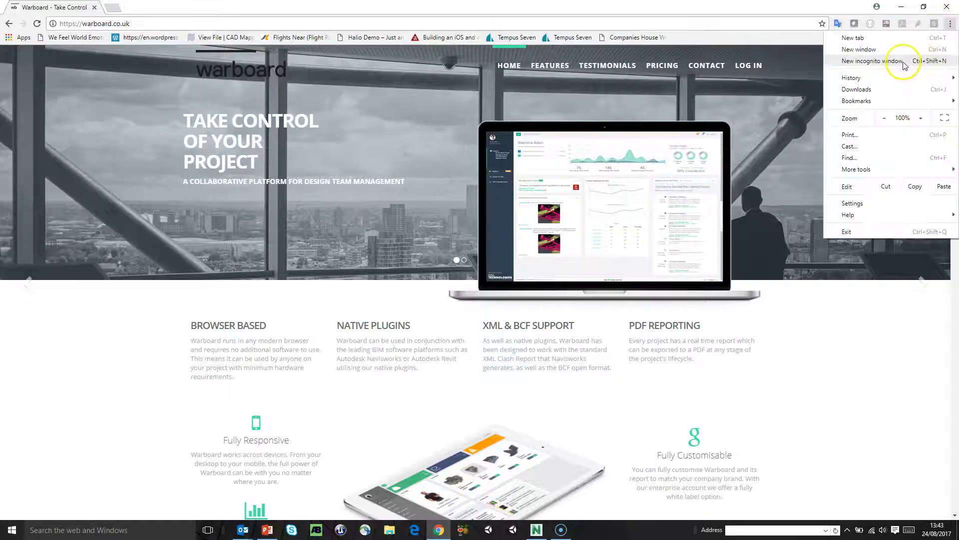
{"action": "left_click", "coordinate": [903, 59]}
{"action": "type", "text": "wa"}
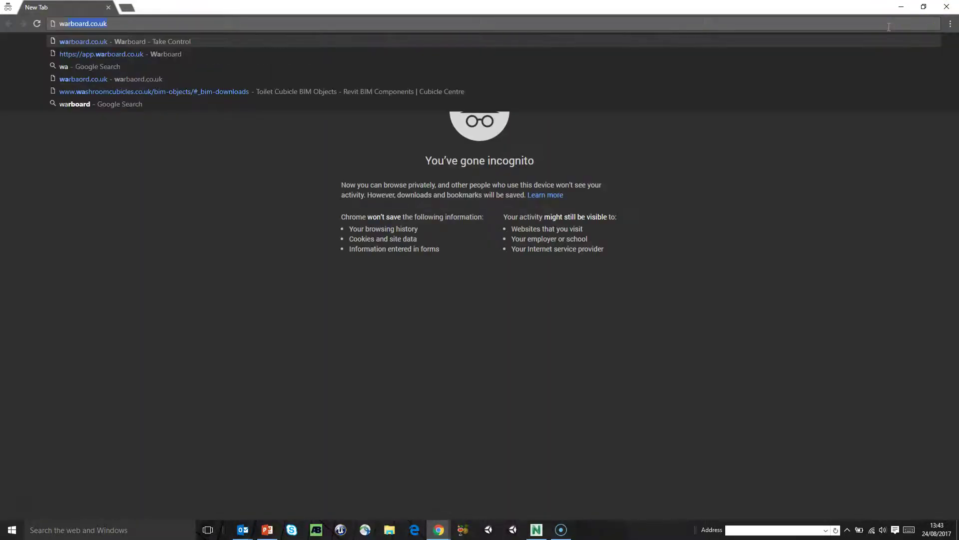
{"action": "key", "text": "Return"}
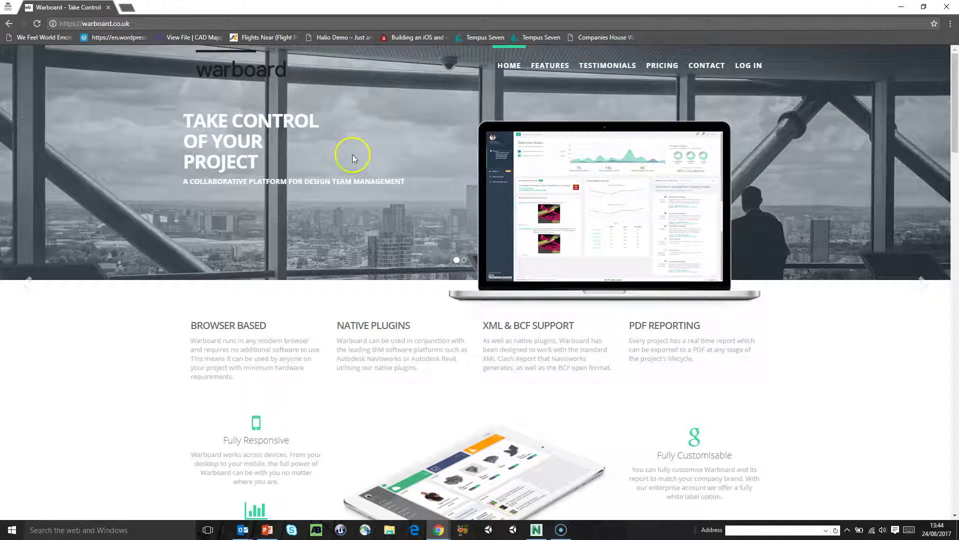
- Examine the Warboard pricing plans, comparing the issue limit of Squire (Free) with the user allowance of Paladin
{"action": "scroll", "coordinate": [696, 247], "scroll_direction": "down", "scroll_amount": 7}
{"action": "scroll", "coordinate": [696, 247], "scroll_direction": "down", "scroll_amount": 18}
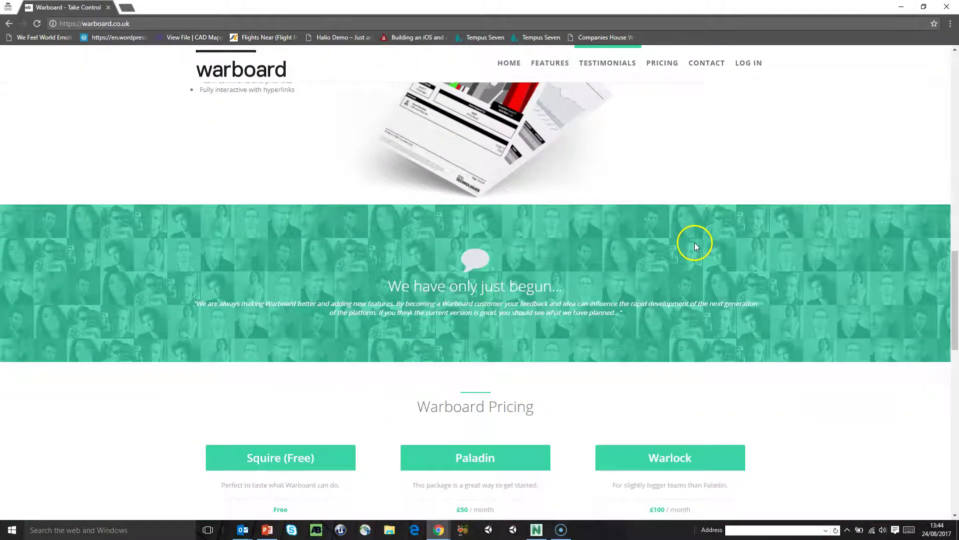
{"action": "scroll", "coordinate": [270, 187], "scroll_direction": "down", "scroll_amount": 2}
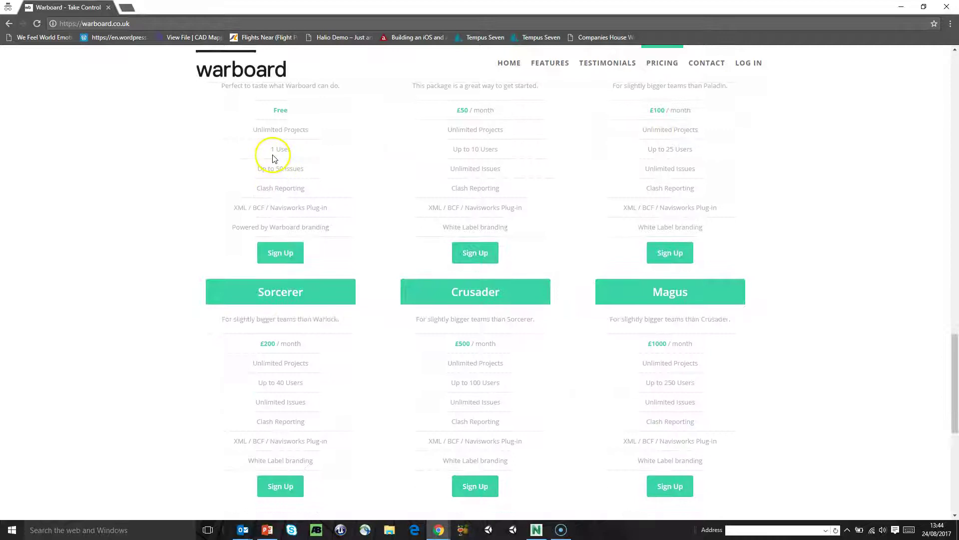
{"action": "scroll", "coordinate": [274, 155], "scroll_direction": "up", "scroll_amount": 1}
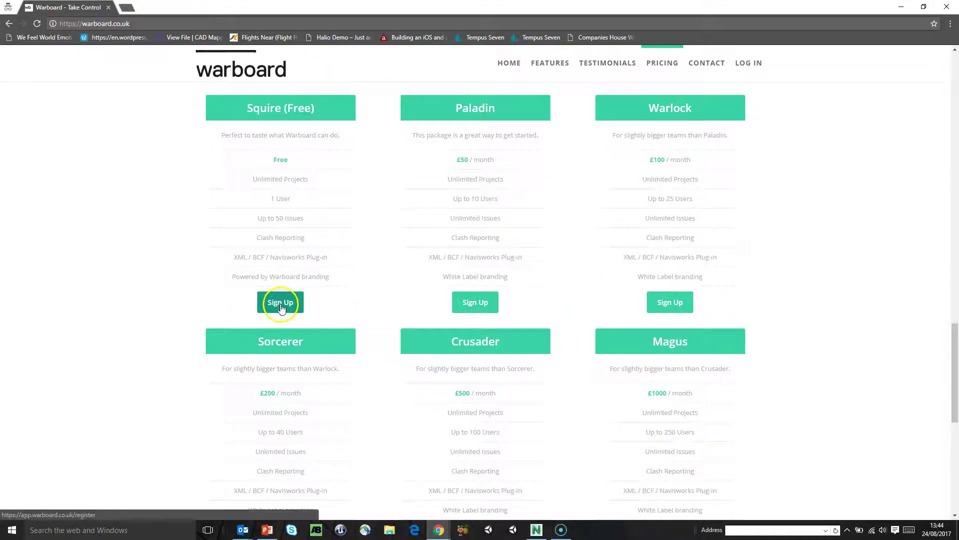
{"action": "left_click_drag", "start_coordinate": [266, 218], "coordinate": [307, 218]}
{"action": "left_click", "coordinate": [313, 220]}
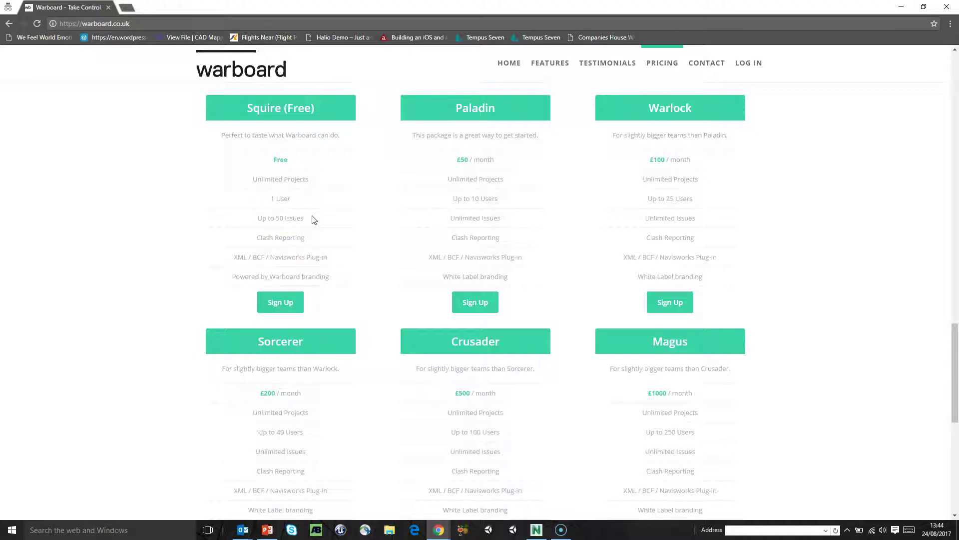
{"action": "left_click_drag", "start_coordinate": [262, 216], "coordinate": [274, 217]}
{"action": "left_click_drag", "start_coordinate": [461, 199], "coordinate": [503, 201]}
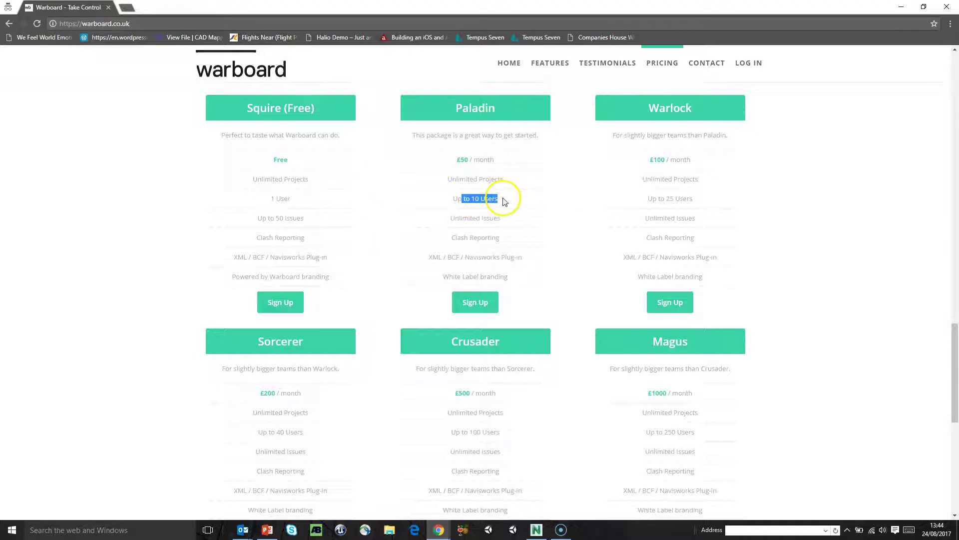
{"action": "triple_click", "coordinate": [455, 199]}
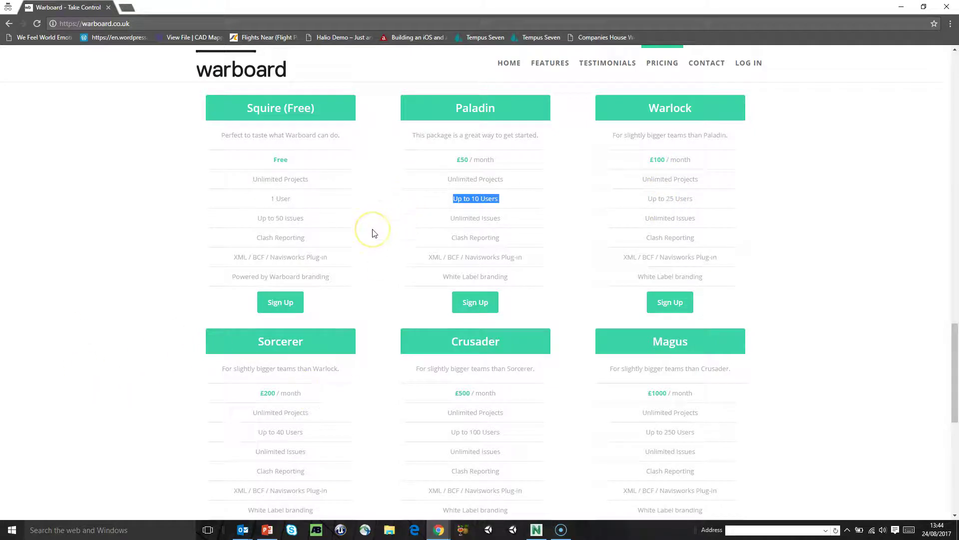
- Go to the Warboard login page and sign in with the account username and password
{"action": "middle_click", "coordinate": [475, 160]}
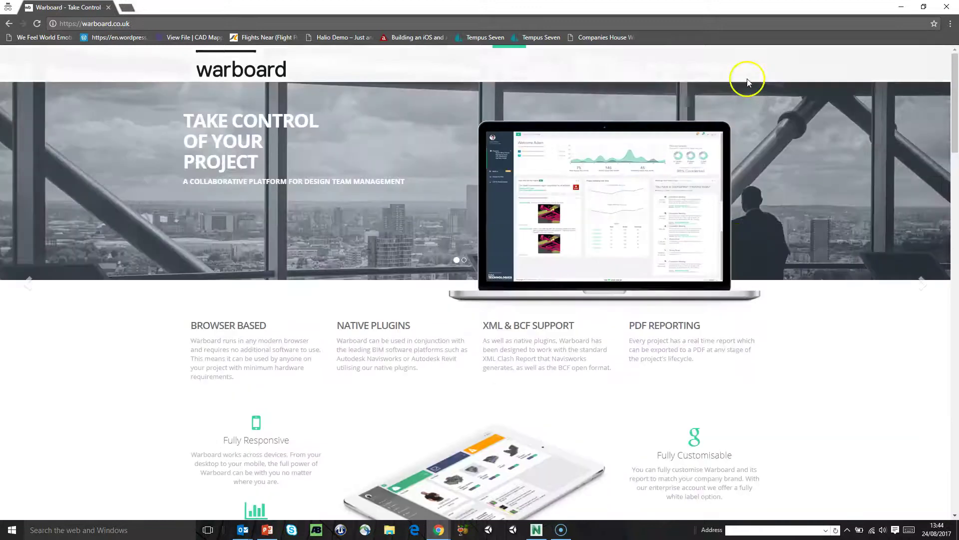
{"action": "left_click", "coordinate": [749, 64]}
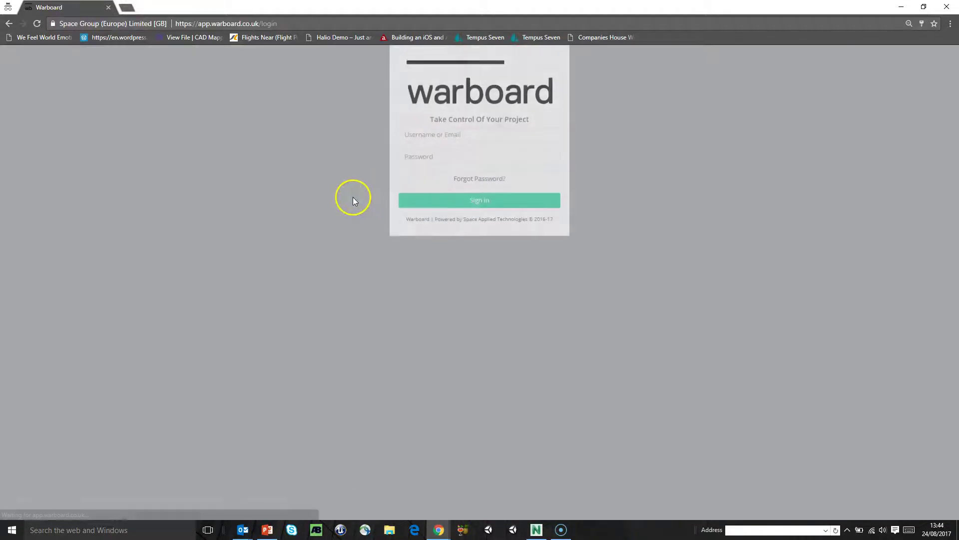
{"action": "left_click", "coordinate": [420, 139]}
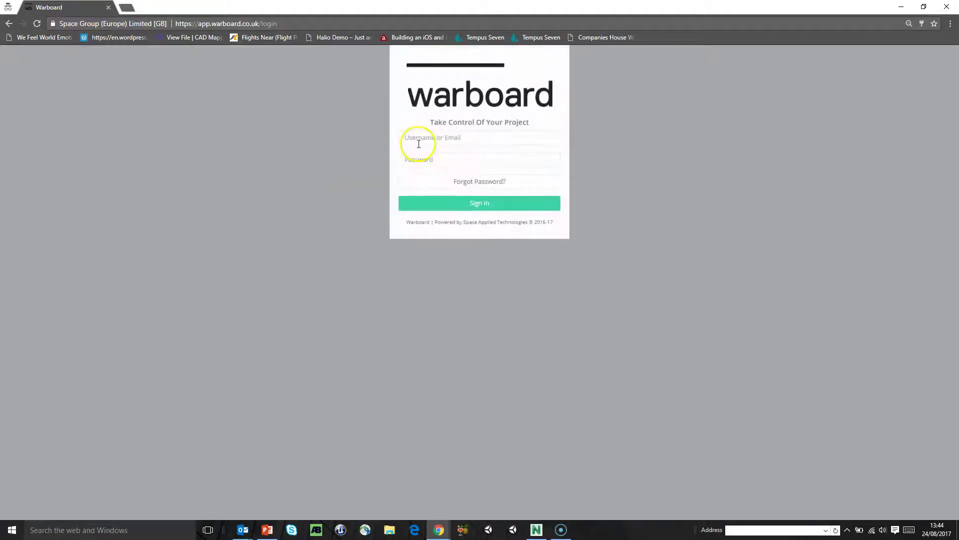
{"action": "left_click", "coordinate": [418, 152]}
{"action": "left_click", "coordinate": [473, 211]}
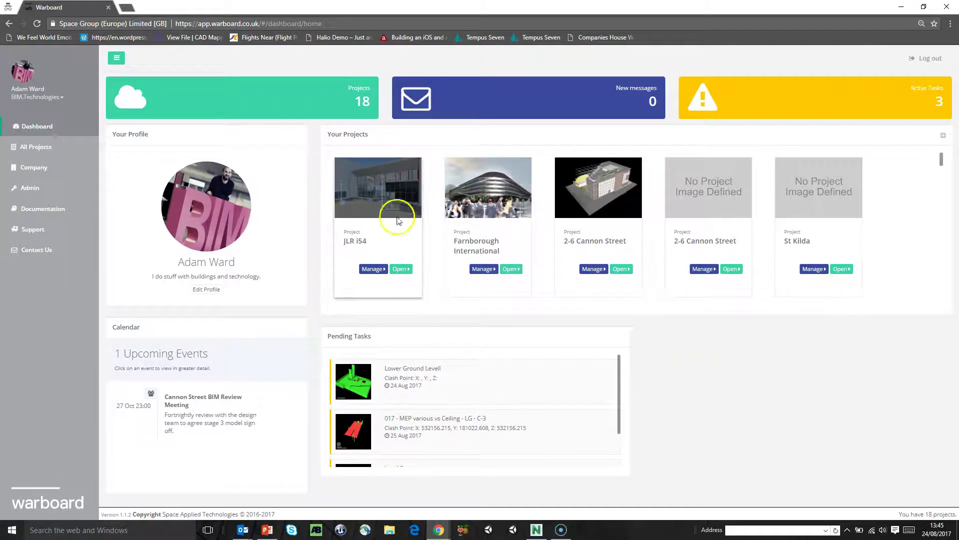
- Browse the dashboard's projects and view the details of the Lower Ground Level pending task, closing them without marking it complete
{"action": "left_click_drag", "start_coordinate": [942, 159], "coordinate": [948, 251]}
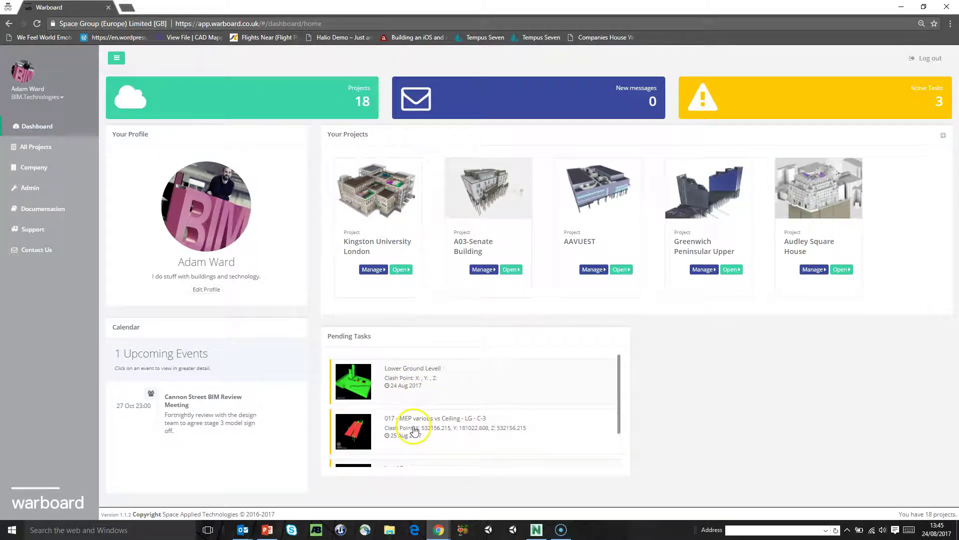
{"action": "left_click", "coordinate": [403, 372]}
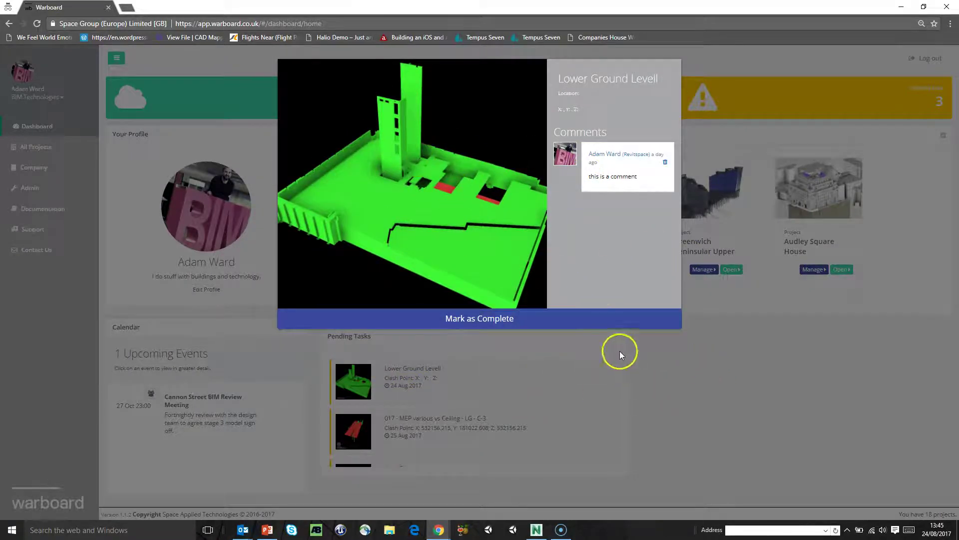
{"action": "left_click", "coordinate": [715, 374]}
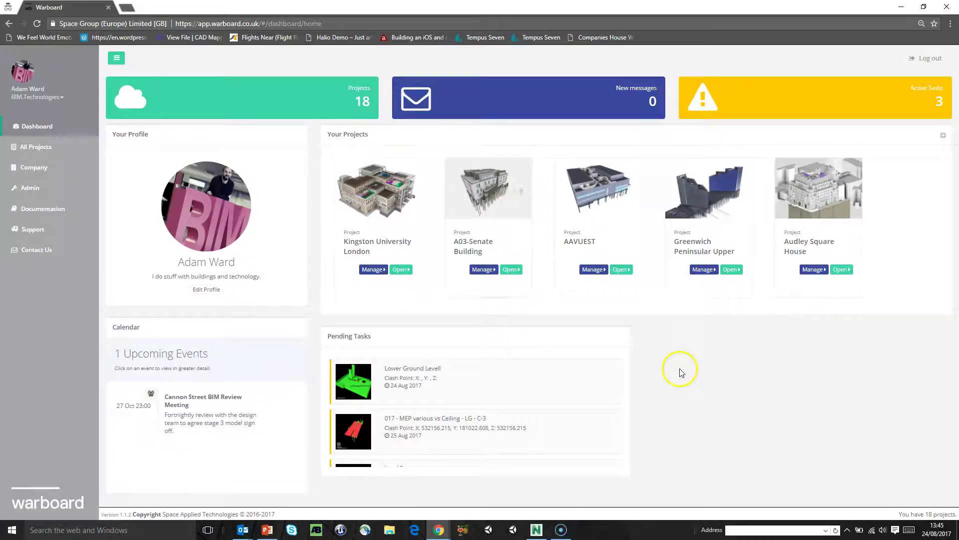
- Open the profile for editing and review the personal and company details, including the company logo file selection, without choosing a file
{"action": "left_click", "coordinate": [194, 295]}
{"action": "left_click", "coordinate": [435, 136]}
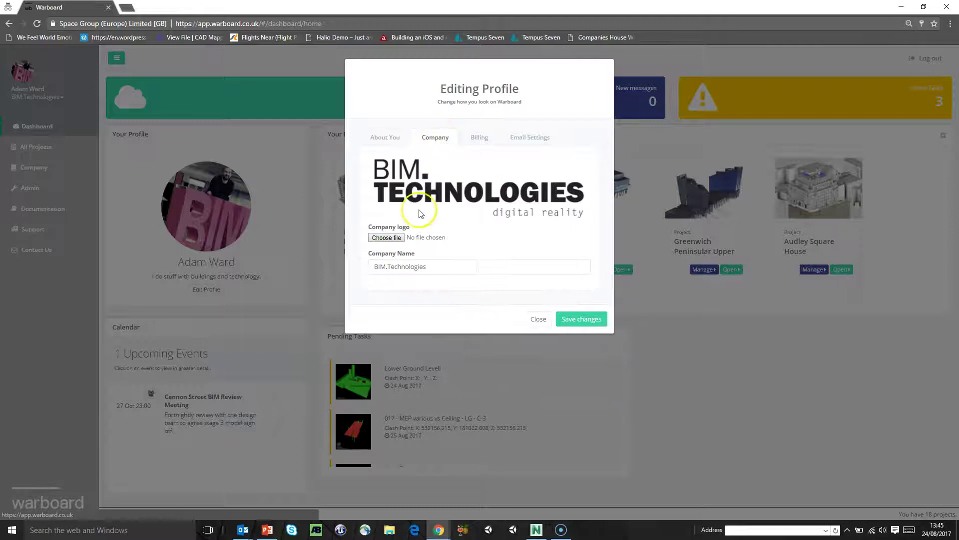
{"action": "left_click", "coordinate": [404, 141]}
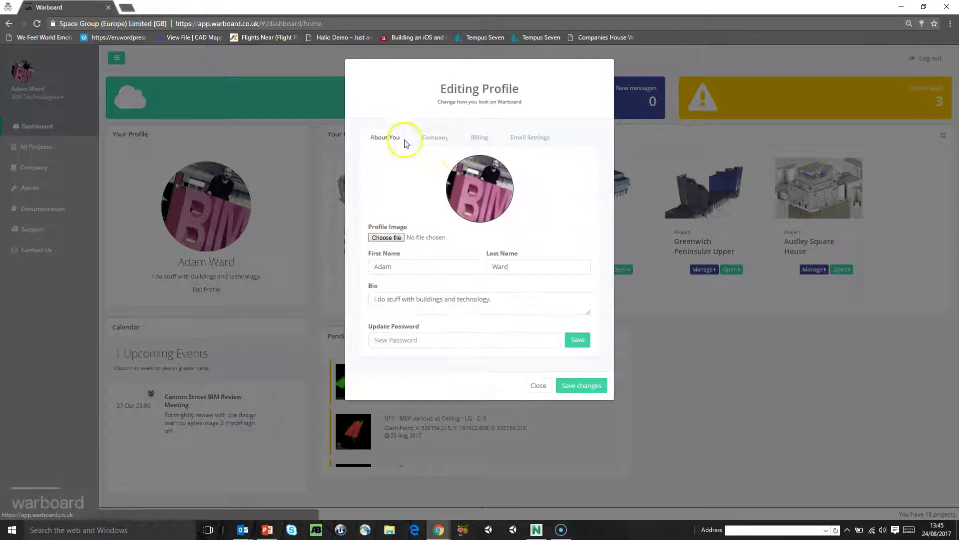
{"action": "left_click", "coordinate": [432, 135]}
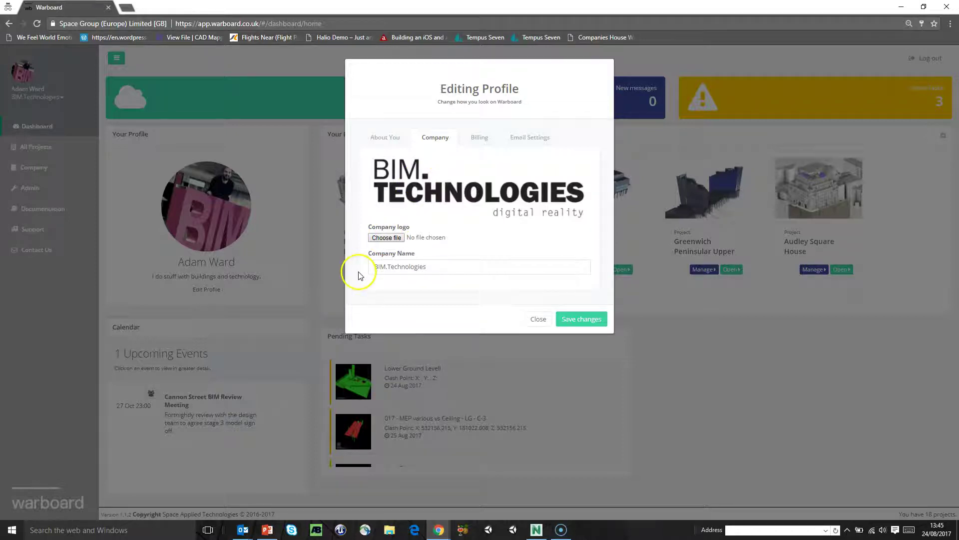
{"action": "left_click", "coordinate": [385, 237]}
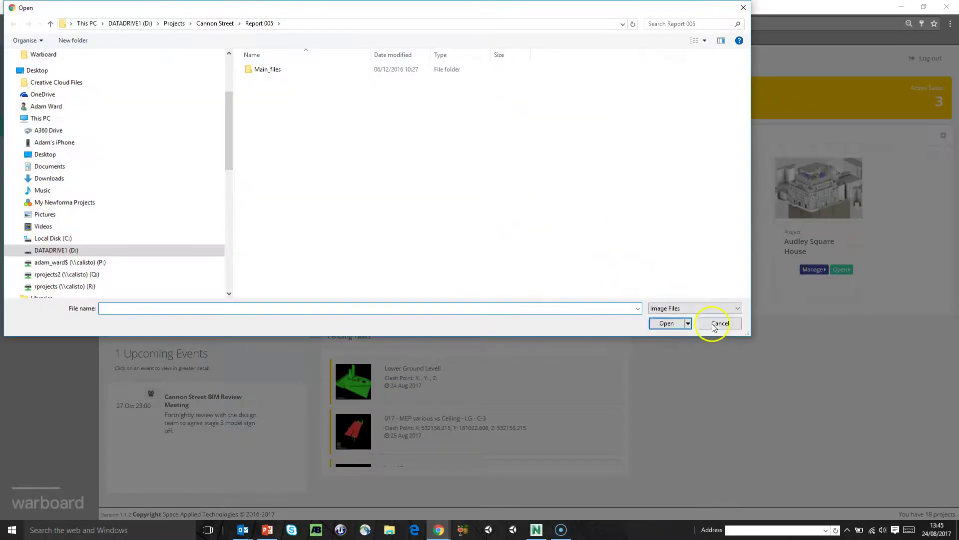
{"action": "left_click", "coordinate": [720, 323]}
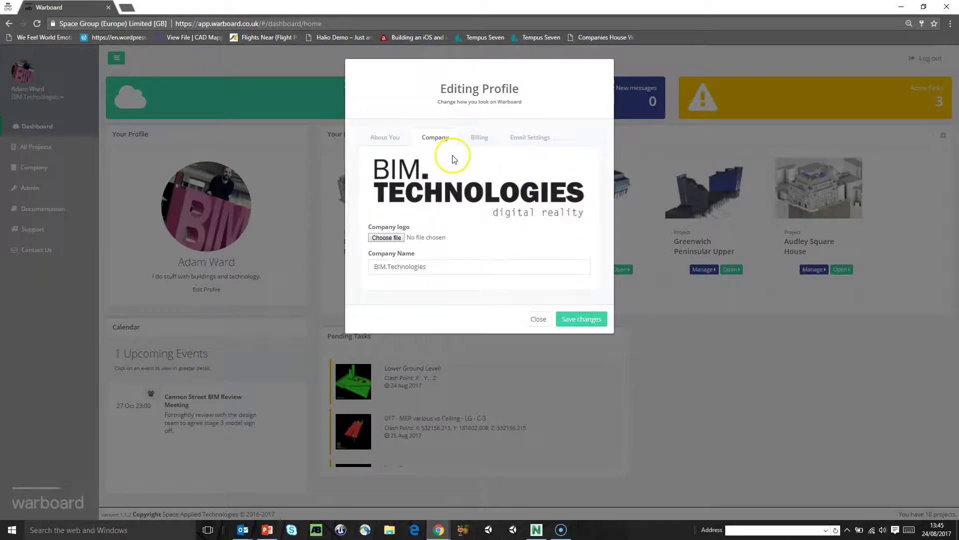
- Review the profile's billing, email and personal settings, and close the profile editor without saving
{"action": "left_click", "coordinate": [477, 143]}
{"action": "left_click", "coordinate": [528, 137]}
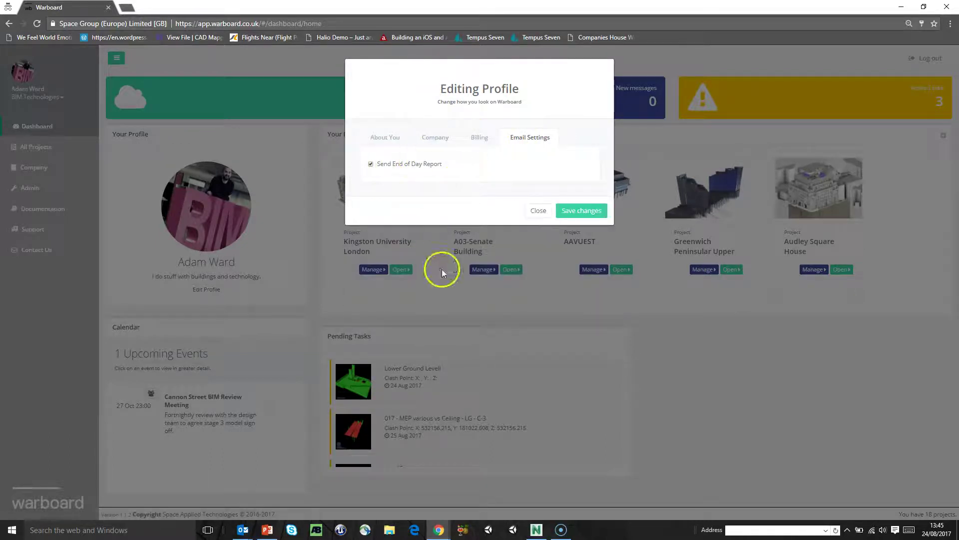
{"action": "left_click", "coordinate": [385, 137]}
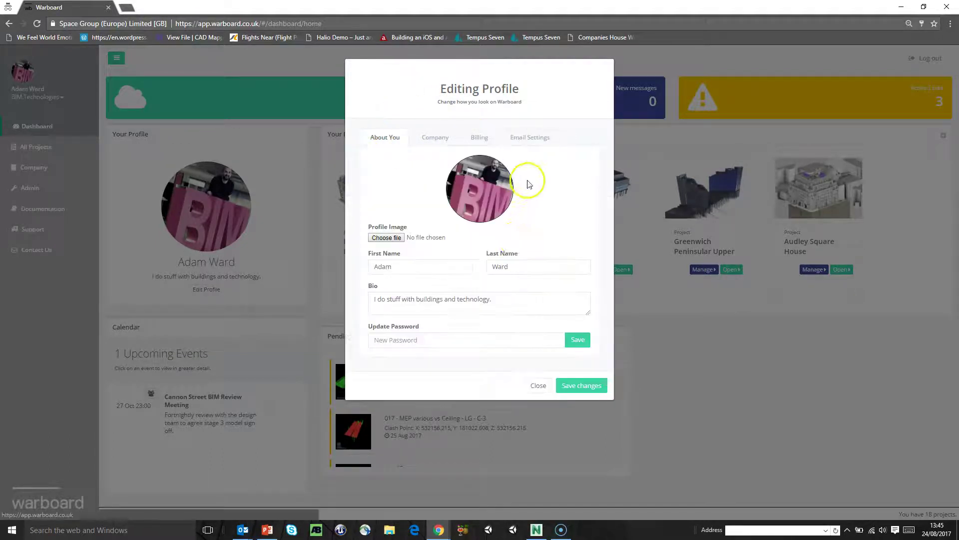
{"action": "left_click", "coordinate": [537, 385]}
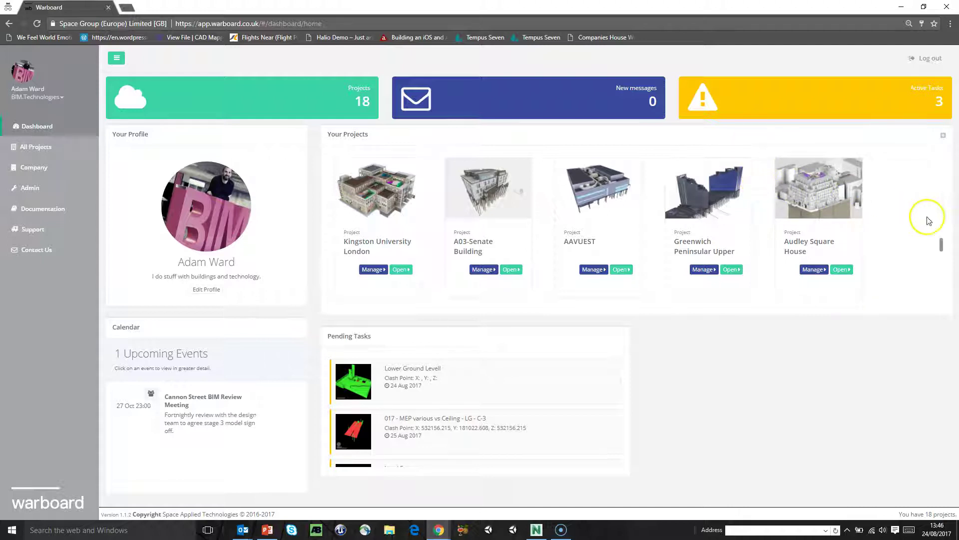
- Open the new project form from the dashboard, review the plugin and report style options, and dismiss it without creating a project
{"action": "scroll", "coordinate": [936, 242], "scroll_direction": "down", "scroll_amount": 2}
{"action": "scroll", "coordinate": [945, 175], "scroll_direction": "down", "scroll_amount": 2}
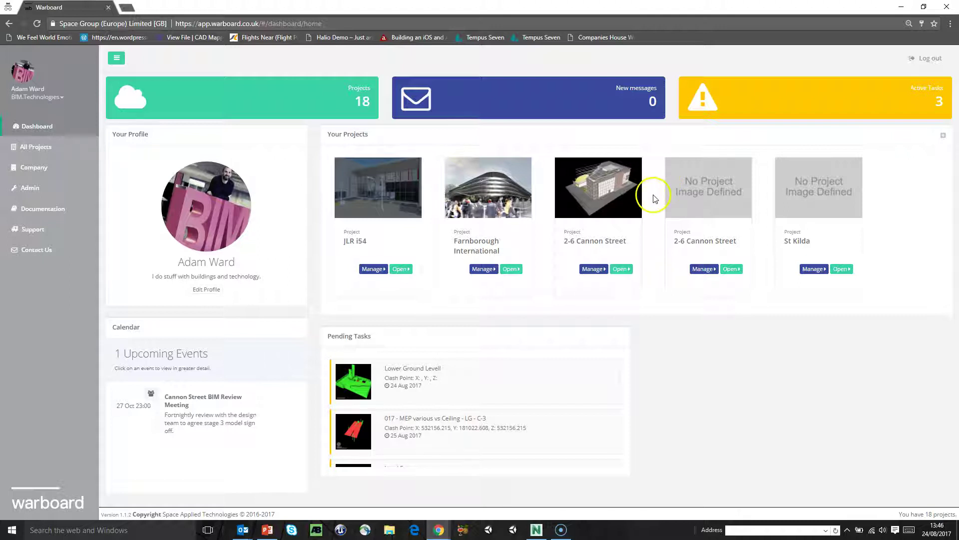
{"action": "left_click", "coordinate": [943, 142]}
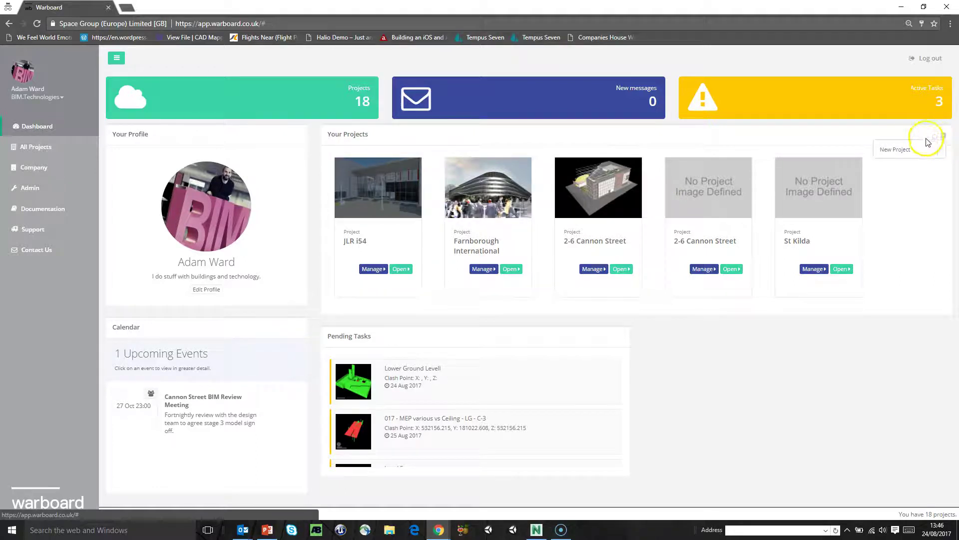
{"action": "left_click", "coordinate": [895, 150]}
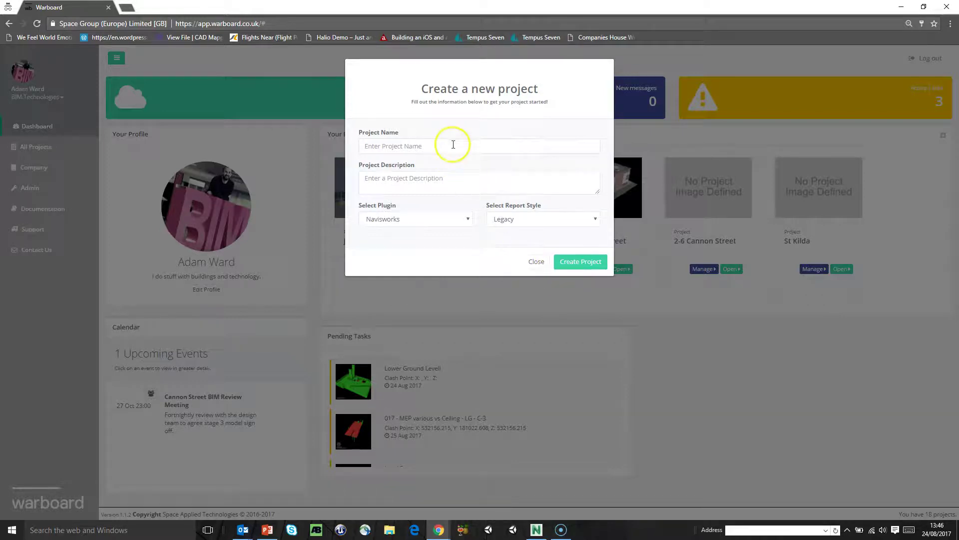
{"action": "left_click", "coordinate": [454, 219]}
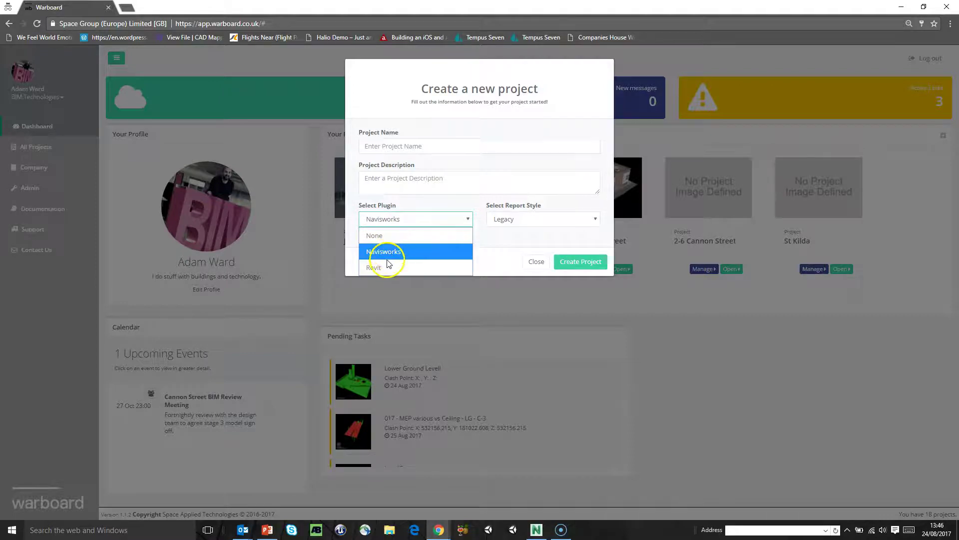
{"action": "left_click", "coordinate": [392, 254]}
{"action": "left_click", "coordinate": [540, 220]}
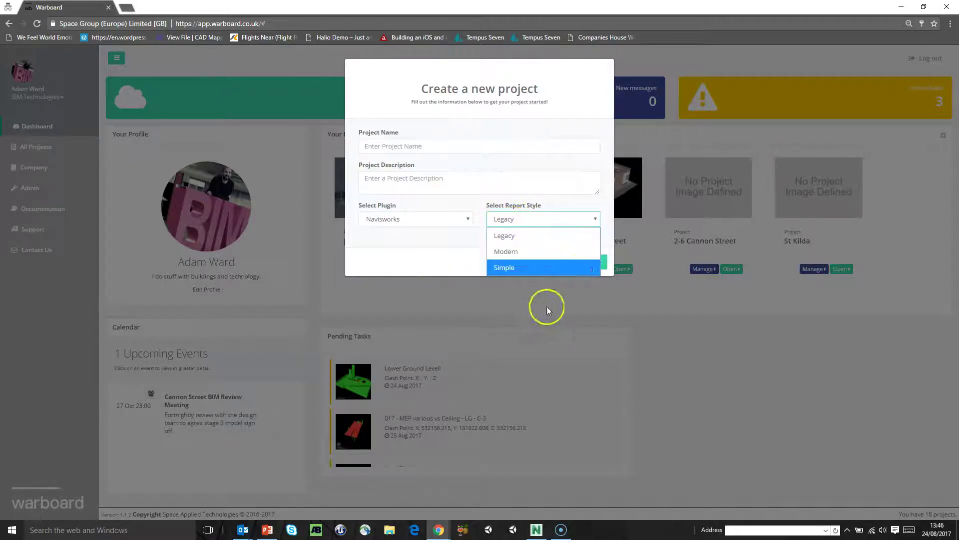
{"action": "left_click", "coordinate": [692, 342]}
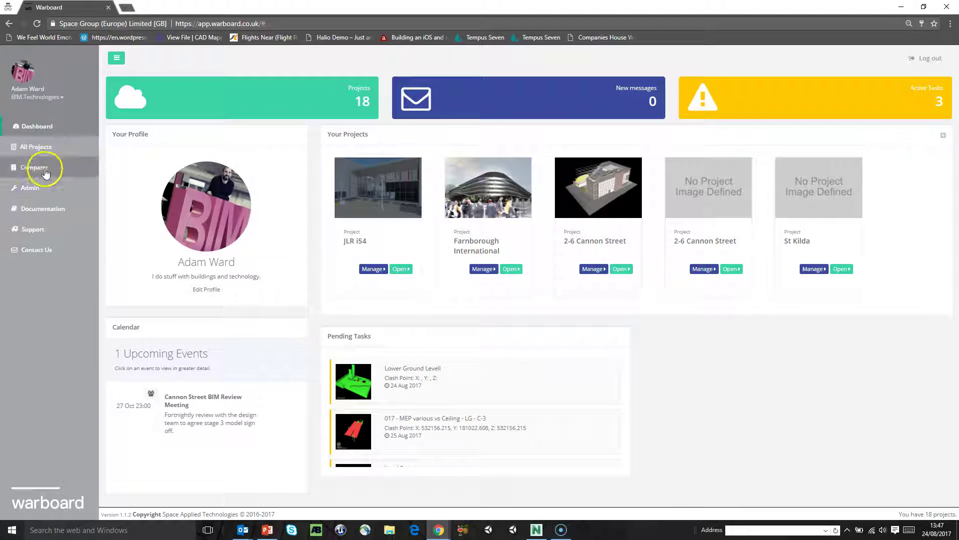
- Open the overview of all projects and look through the managed projects to the end of the list
{"action": "left_click", "coordinate": [32, 147]}
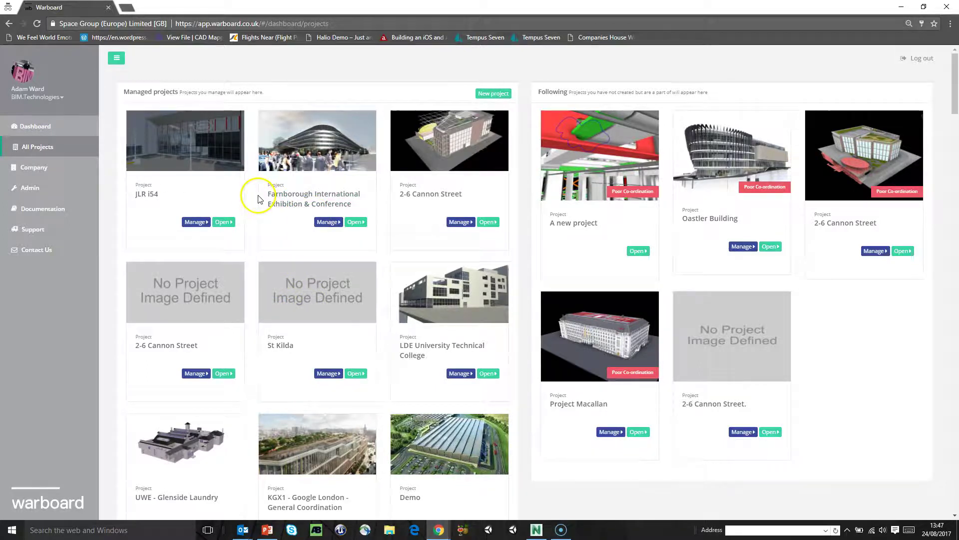
{"action": "scroll", "coordinate": [275, 186], "scroll_direction": "down", "scroll_amount": 4}
{"action": "scroll", "coordinate": [277, 188], "scroll_direction": "down", "scroll_amount": 20}
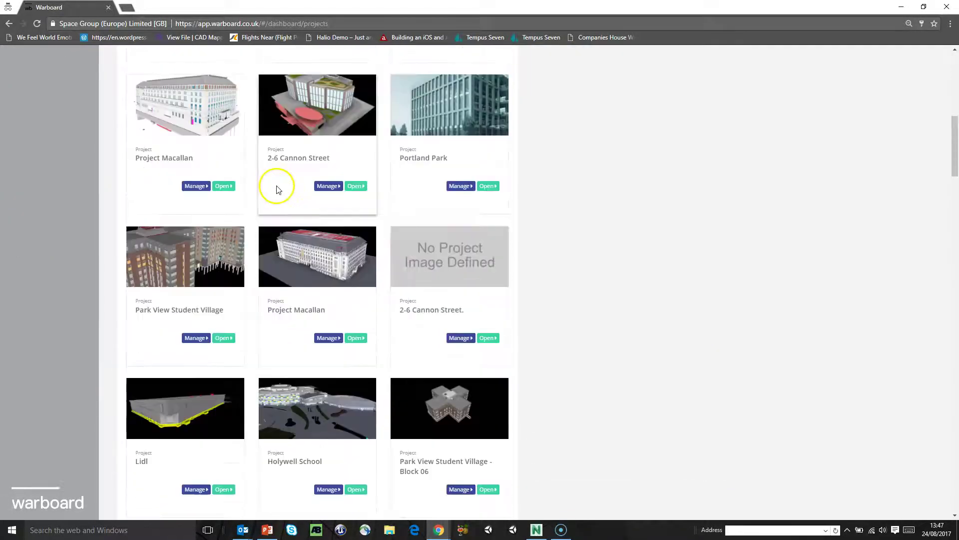
{"action": "scroll", "coordinate": [278, 195], "scroll_direction": "down", "scroll_amount": 20}
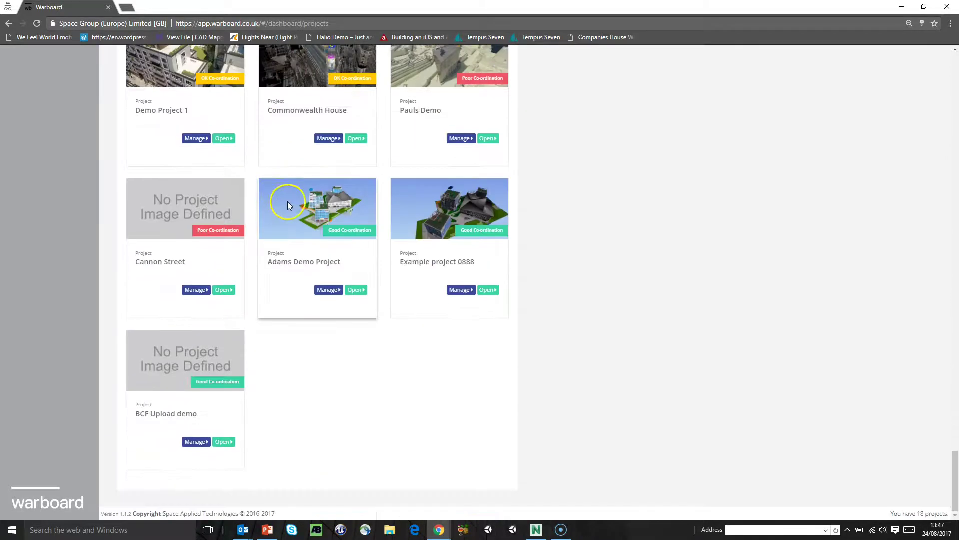
- Look back through the managed projects to the start of the list, view the new project form and dismiss it without creating a project
{"action": "scroll", "coordinate": [287, 202], "scroll_direction": "up", "scroll_amount": 6}
{"action": "scroll", "coordinate": [295, 207], "scroll_direction": "down", "scroll_amount": 5}
{"action": "scroll", "coordinate": [309, 215], "scroll_direction": "up", "scroll_amount": 20}
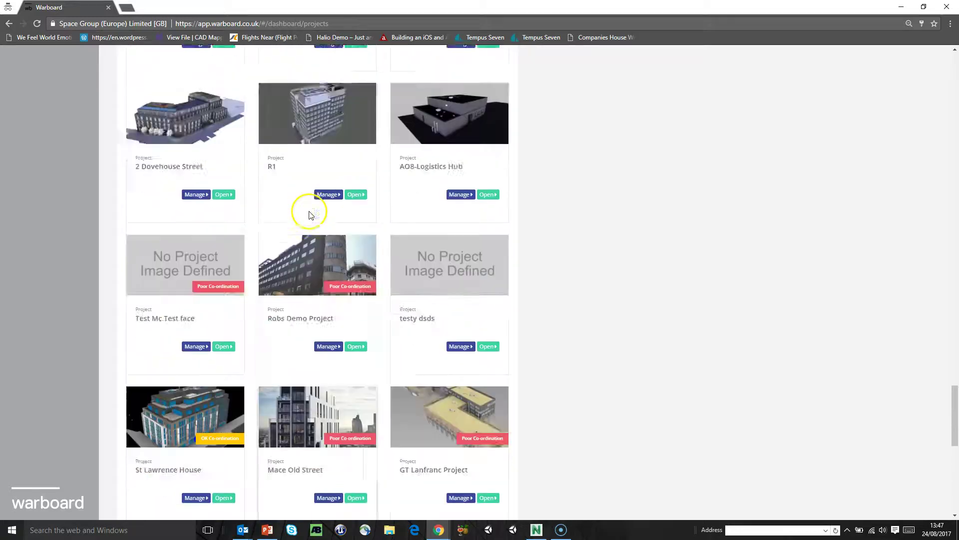
{"action": "scroll", "coordinate": [309, 215], "scroll_direction": "up", "scroll_amount": 15}
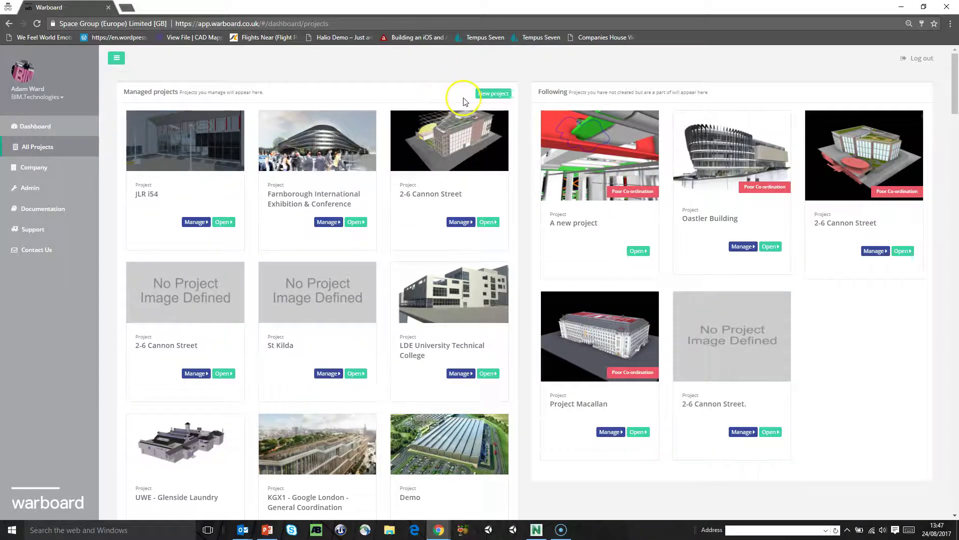
{"action": "left_click", "coordinate": [487, 93]}
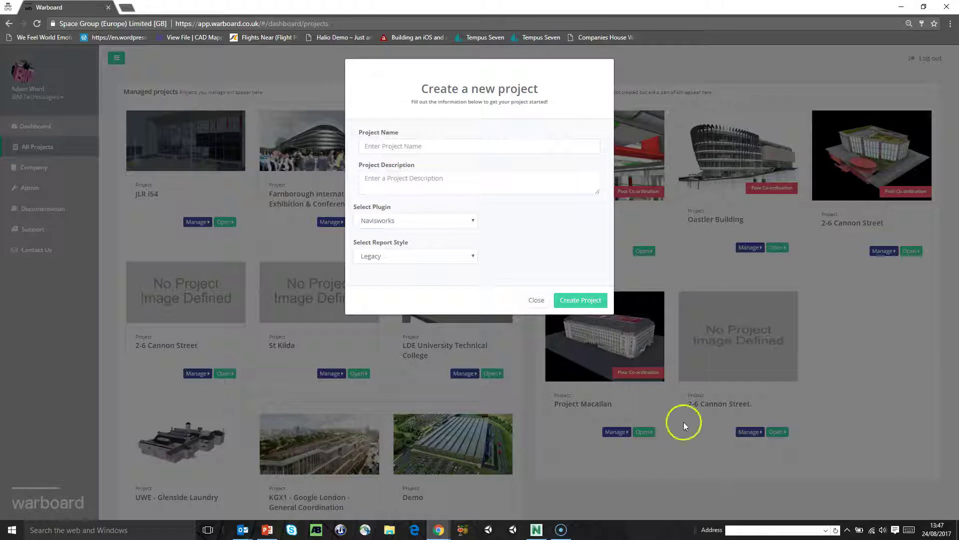
{"action": "left_click", "coordinate": [876, 328]}
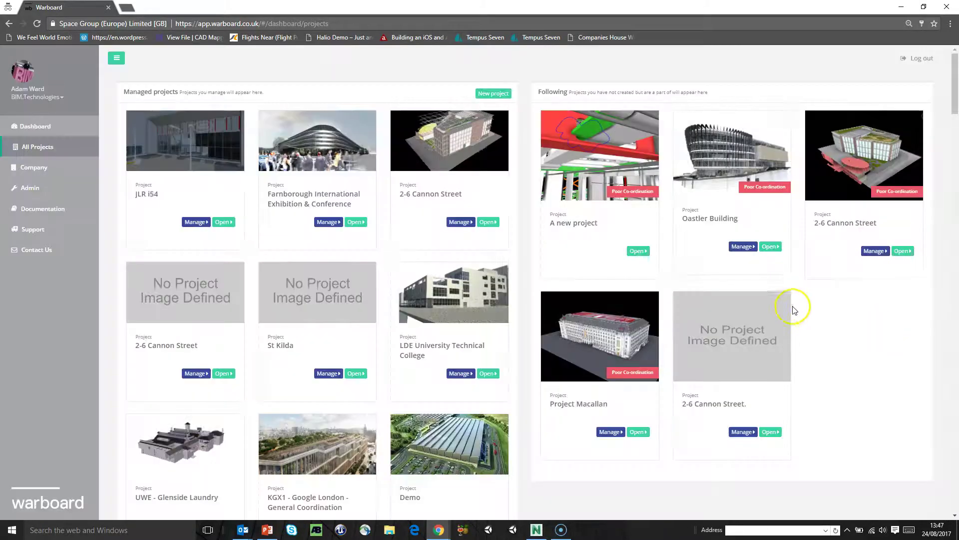
- Review the company's members in the user manager, and return to the dashboard for a look over its content
{"action": "left_click", "coordinate": [31, 167]}
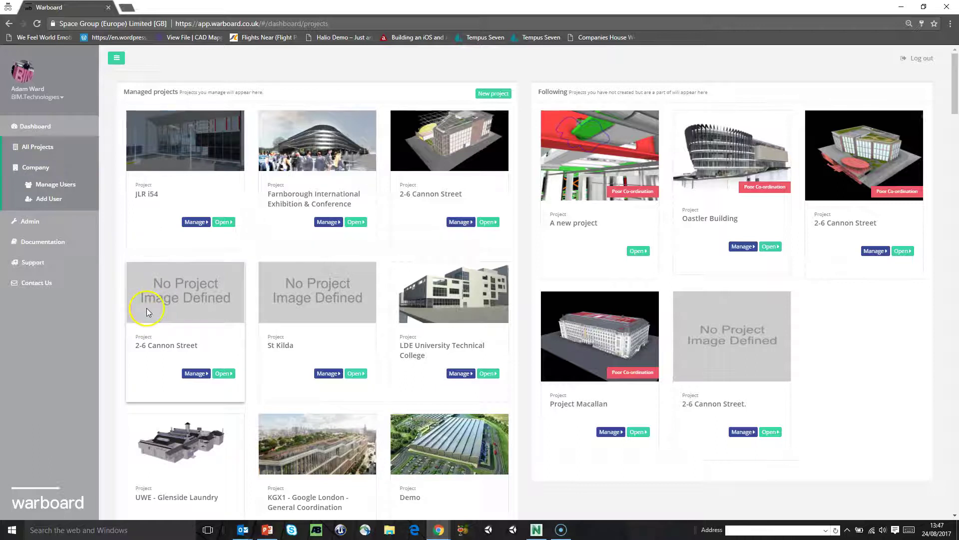
{"action": "left_click", "coordinate": [50, 186]}
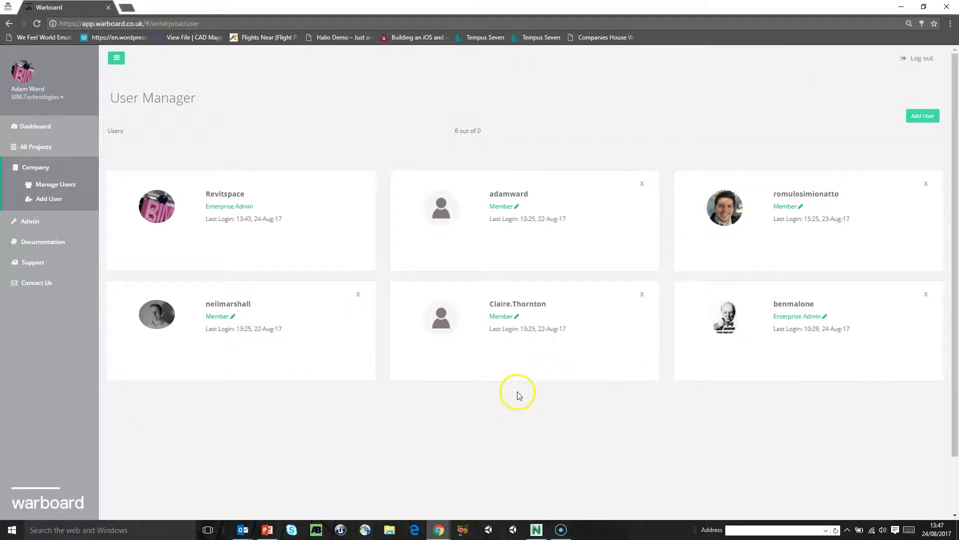
{"action": "left_click", "coordinate": [37, 126]}
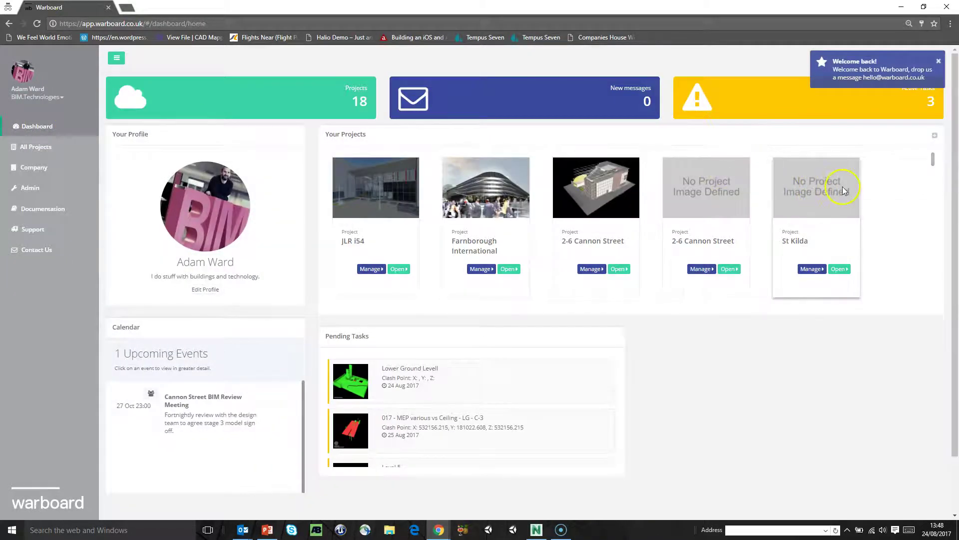
{"action": "scroll", "coordinate": [843, 189], "scroll_direction": "down", "scroll_amount": 3}
{"action": "scroll", "coordinate": [843, 189], "scroll_direction": "up", "scroll_amount": 3}
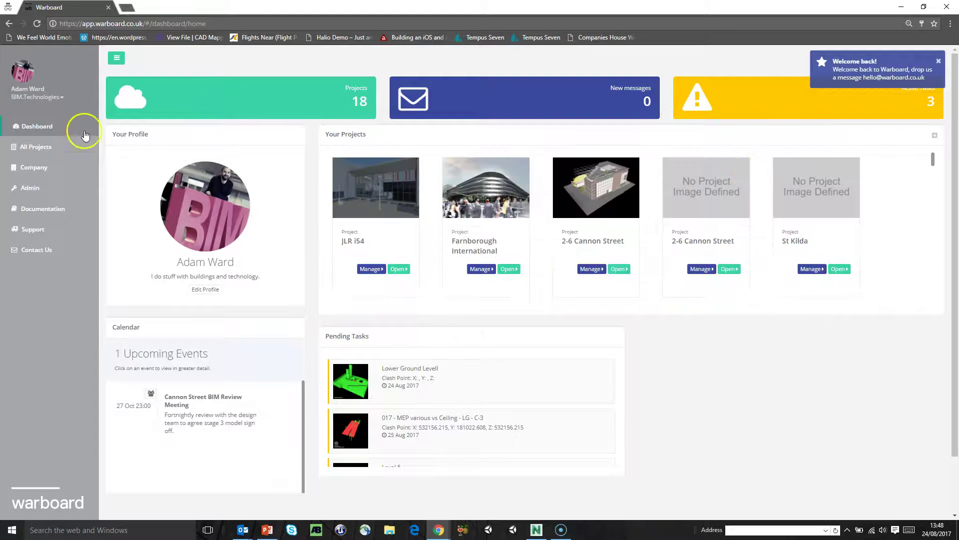
- Find the Project Macallan entry beside Park View Student Village among all projects, and open its member management page
{"action": "left_click", "coordinate": [60, 145]}
{"action": "scroll", "coordinate": [348, 215], "scroll_direction": "down", "scroll_amount": 7}
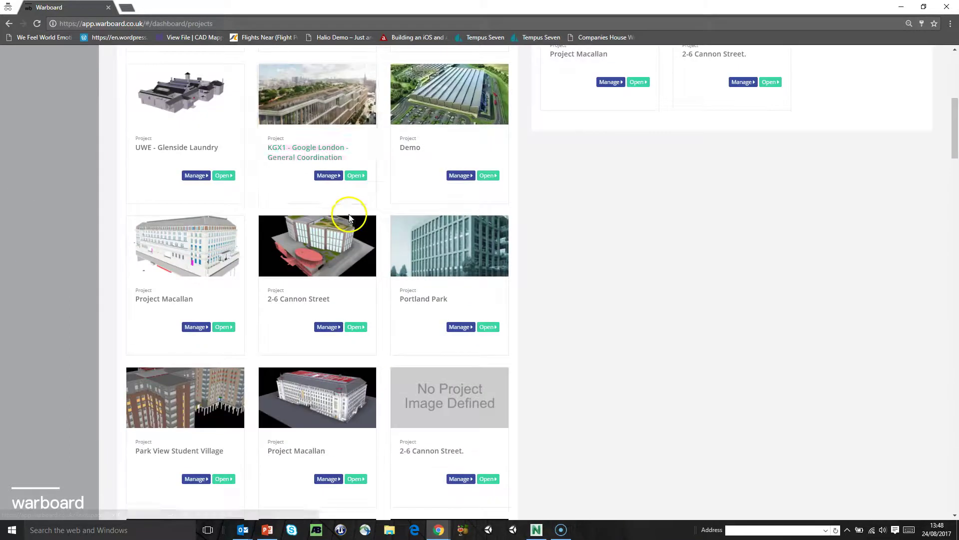
{"action": "scroll", "coordinate": [349, 217], "scroll_direction": "down", "scroll_amount": 4}
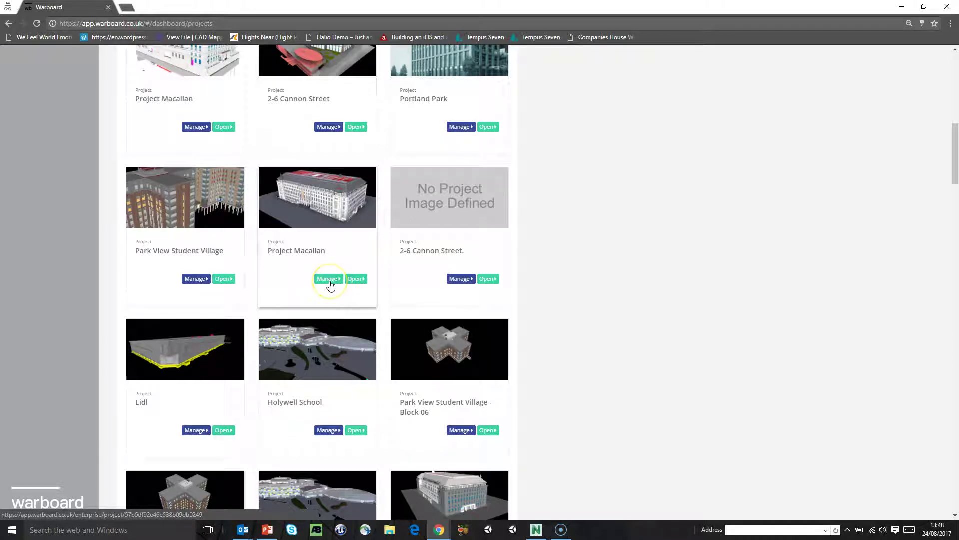
{"action": "left_click", "coordinate": [328, 279]}
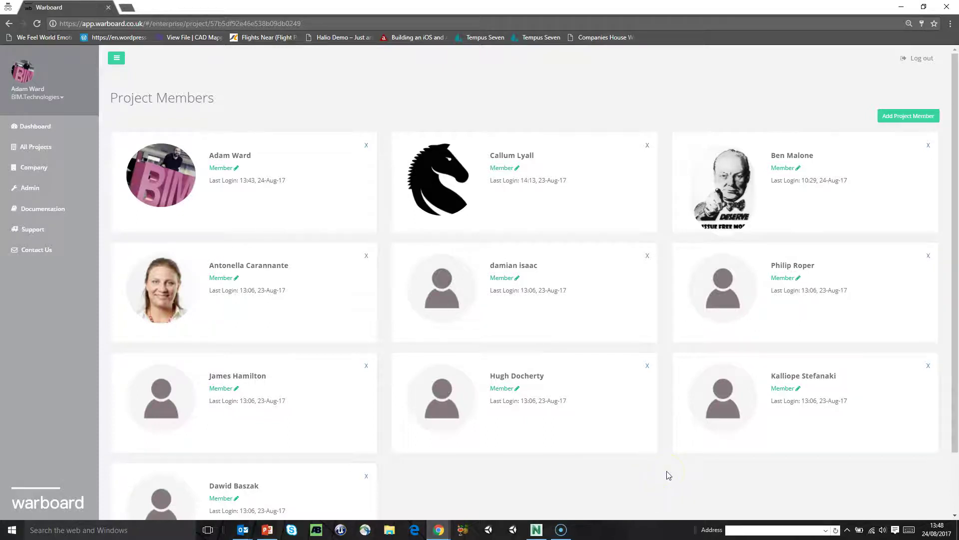
- Return to all projects, open the same Project Macallan and examine its clash history graph and latest report chart
{"action": "left_click", "coordinate": [35, 146]}
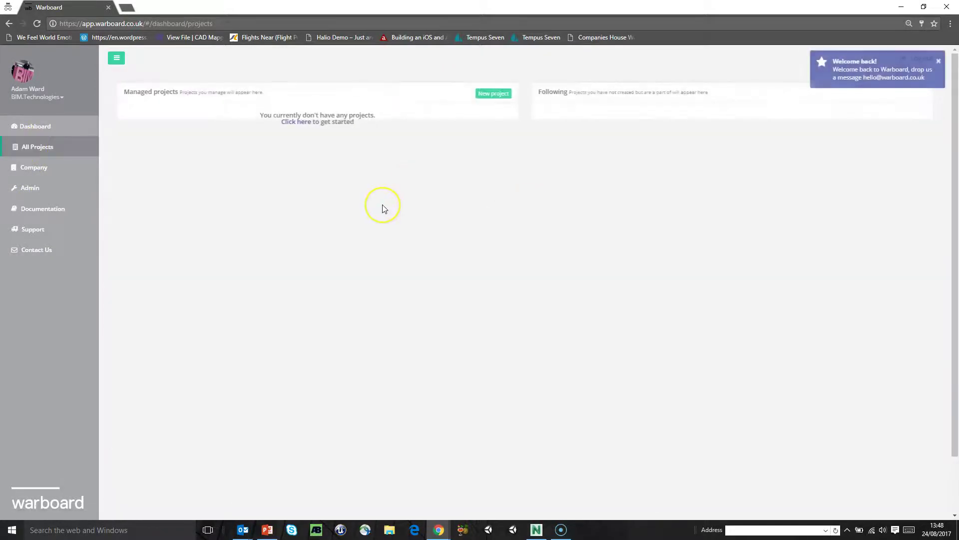
{"action": "scroll", "coordinate": [383, 208], "scroll_direction": "down", "scroll_amount": 10}
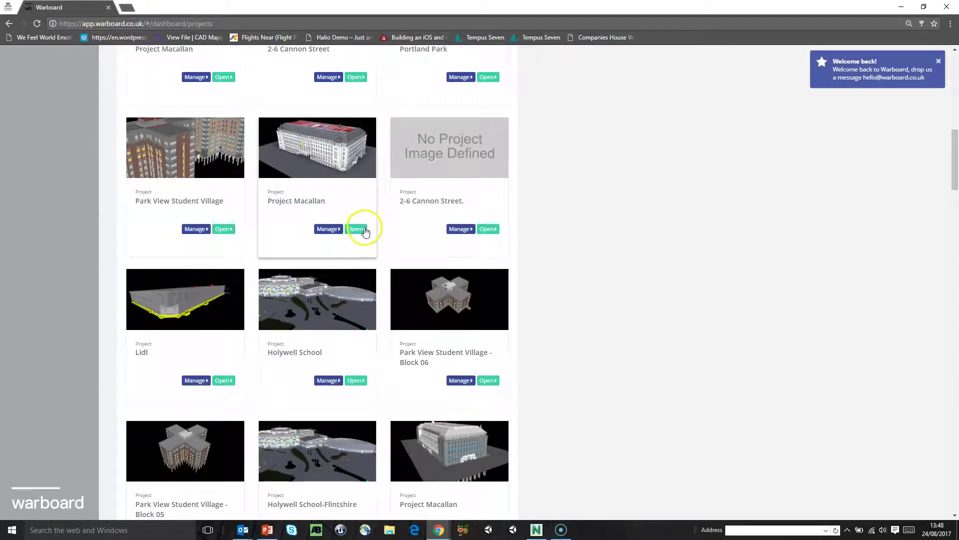
{"action": "left_click", "coordinate": [356, 229]}
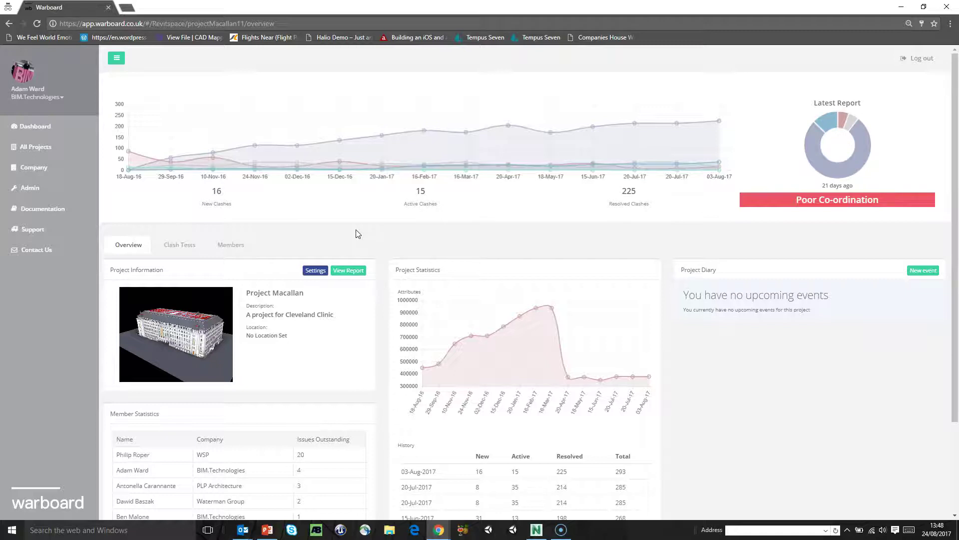
{"action": "left_click", "coordinate": [361, 238]}
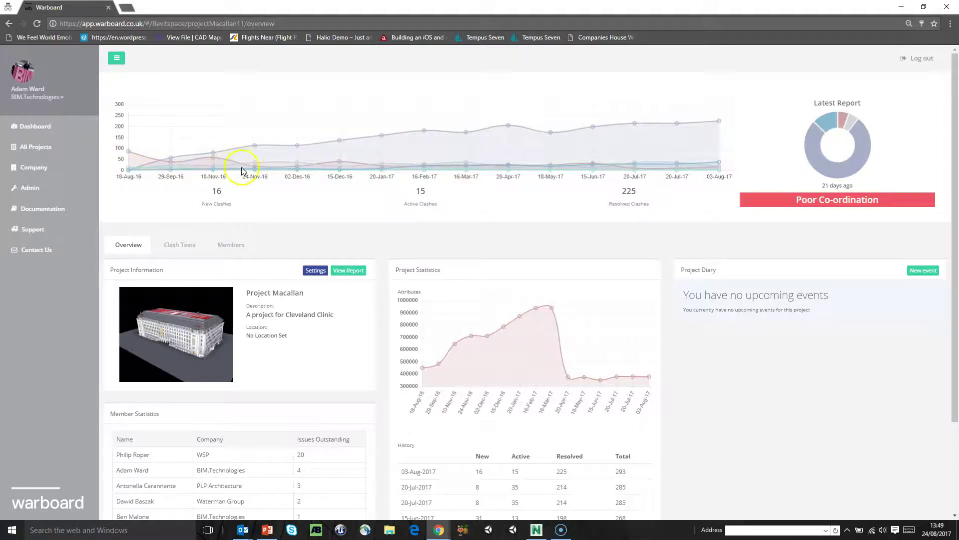
{"action": "mouse_move", "coordinate": [341, 165]}
{"action": "mouse_move", "coordinate": [863, 147]}
- Review Project Macallan's settings for name, description and project image, and close them without updating the project
{"action": "scroll", "coordinate": [710, 220], "scroll_direction": "down", "scroll_amount": 2}
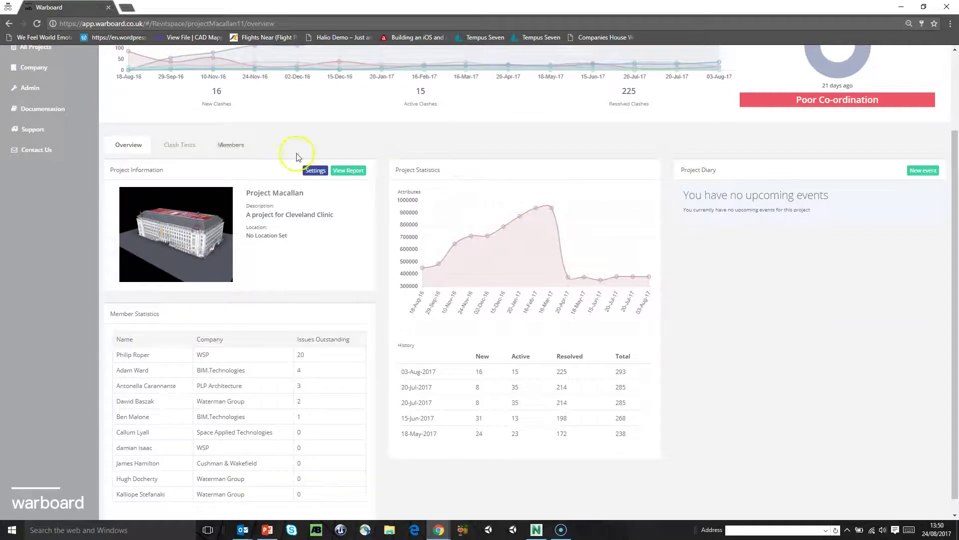
{"action": "left_click", "coordinate": [316, 170]}
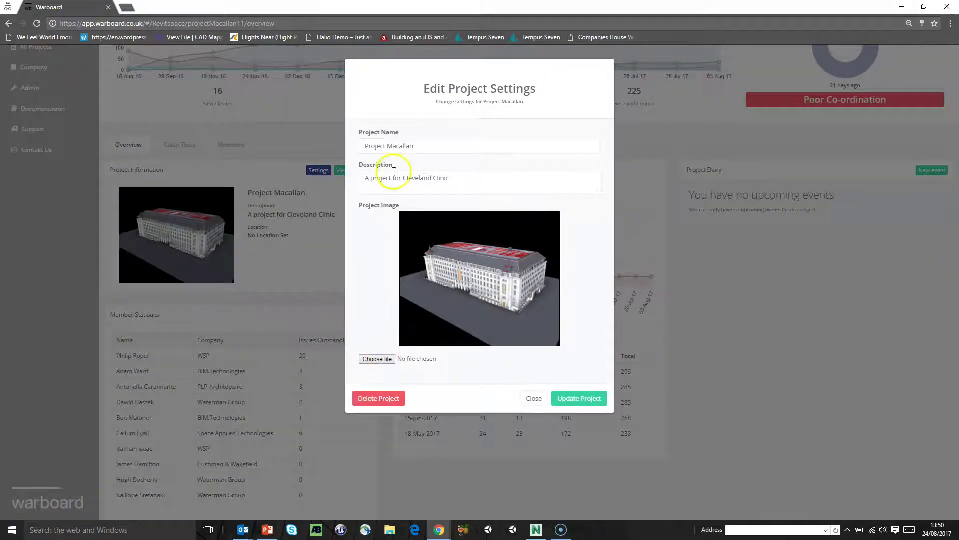
{"action": "left_click", "coordinate": [532, 399]}
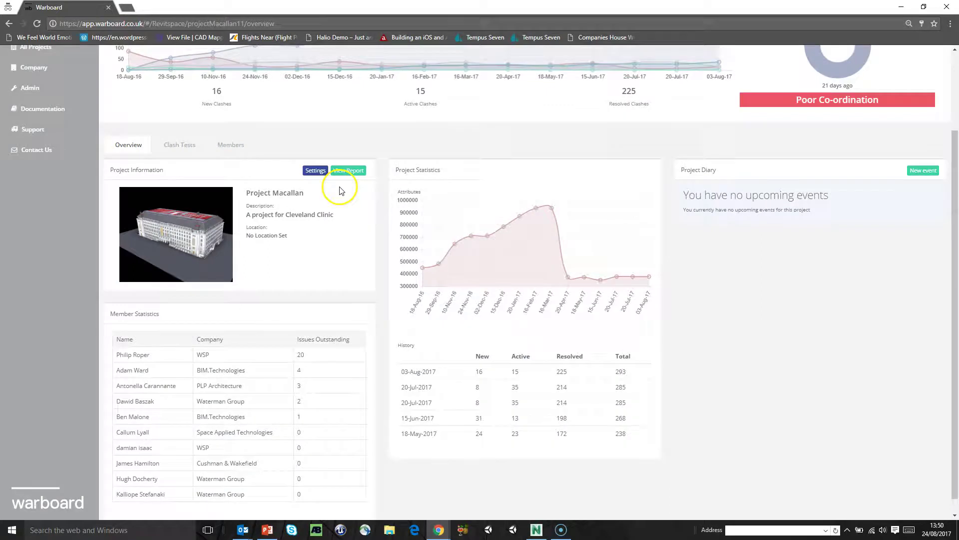
- Open the Project Macallan report and examine its cover page and the project summary with history, model complexity and issues by company
{"action": "scroll", "coordinate": [353, 202], "scroll_direction": "up", "scroll_amount": 1}
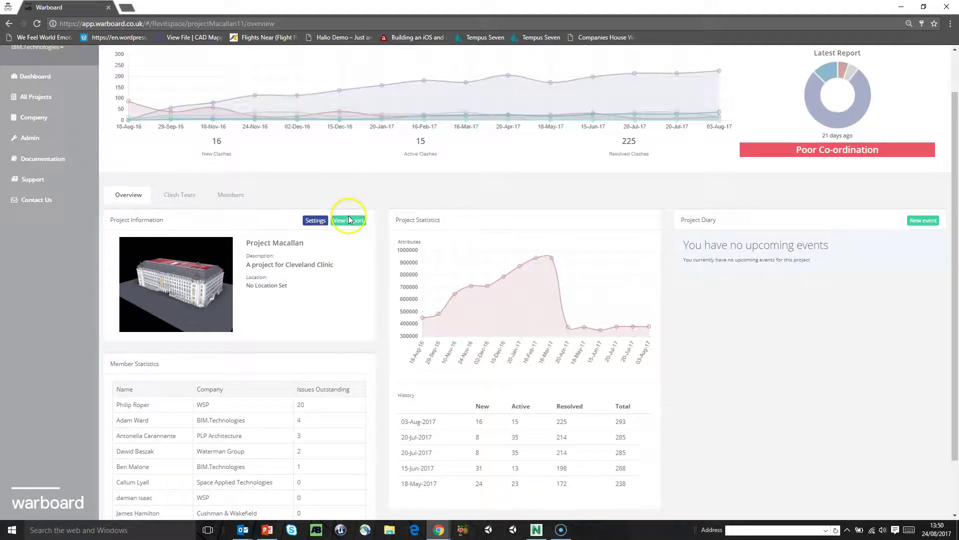
{"action": "left_click", "coordinate": [347, 226]}
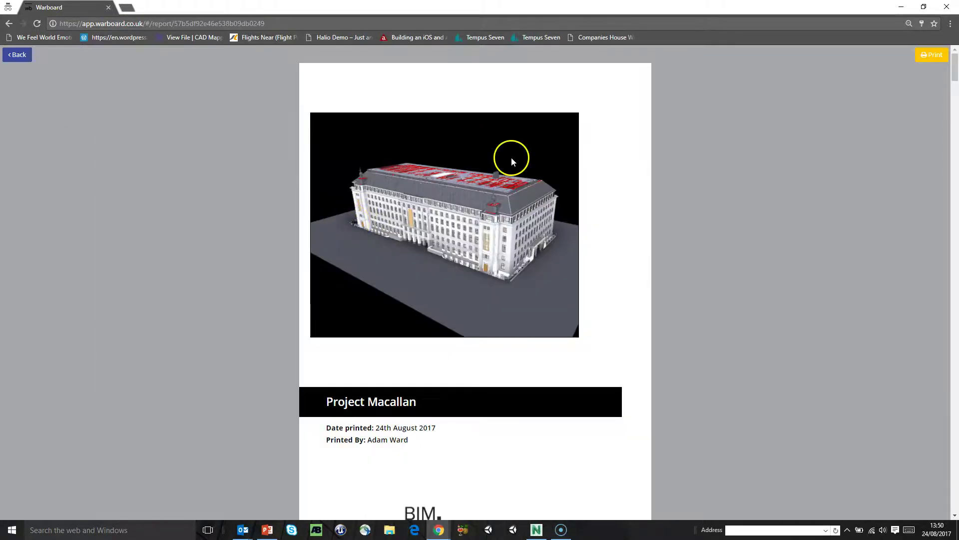
{"action": "scroll", "coordinate": [718, 139], "scroll_direction": "down", "scroll_amount": 4}
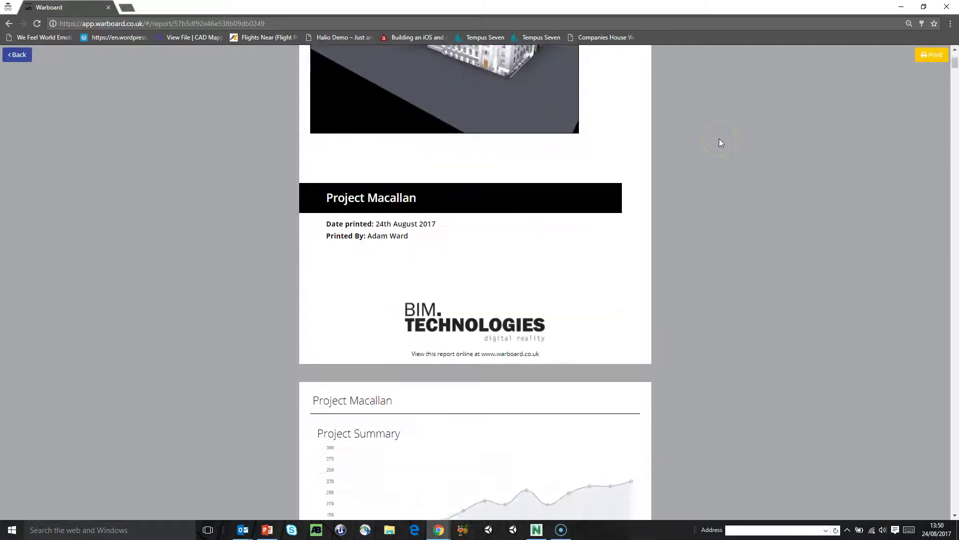
{"action": "scroll", "coordinate": [719, 139], "scroll_direction": "up", "scroll_amount": 4}
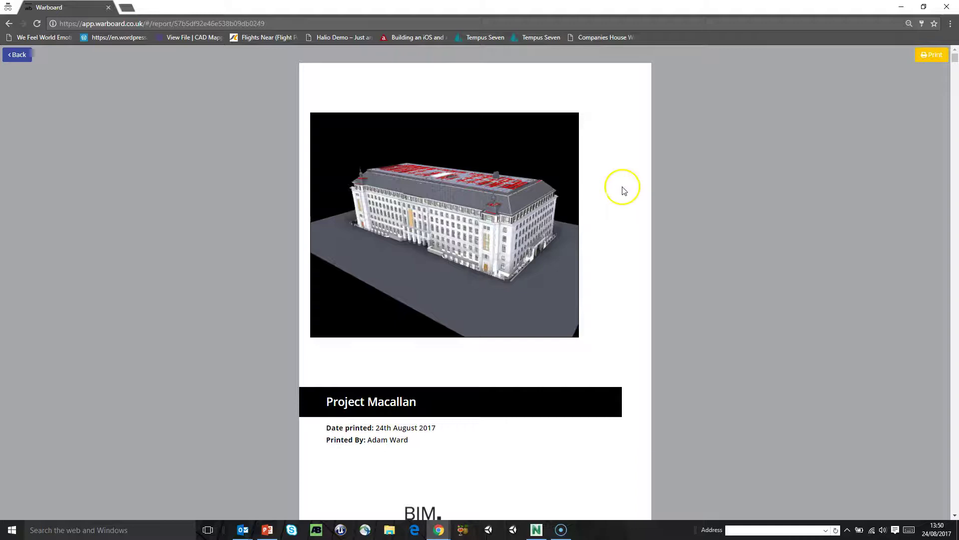
{"action": "scroll", "coordinate": [698, 177], "scroll_direction": "down", "scroll_amount": 5}
{"action": "scroll", "coordinate": [699, 180], "scroll_direction": "down", "scroll_amount": 6}
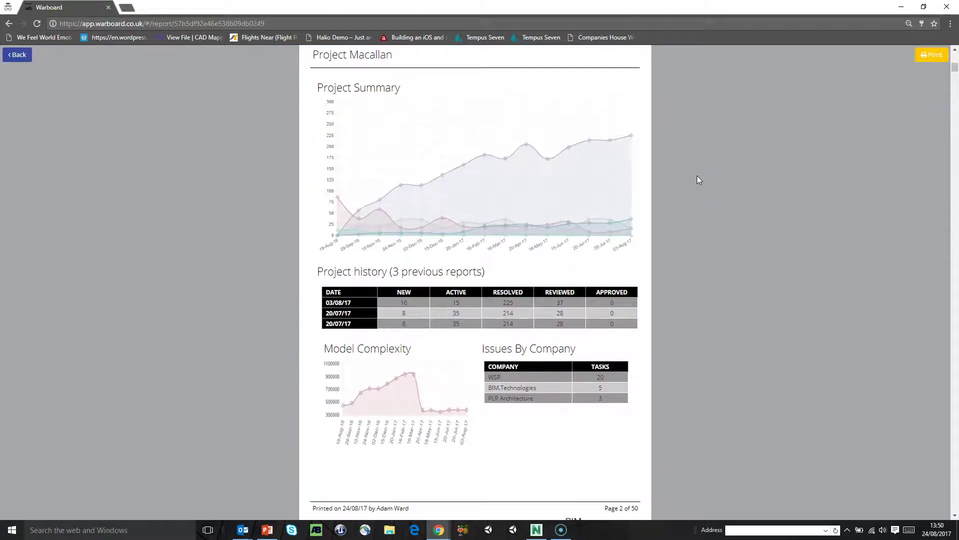
{"action": "scroll", "coordinate": [698, 177], "scroll_direction": "down", "scroll_amount": 2}
{"action": "mouse_move", "coordinate": [452, 289]}
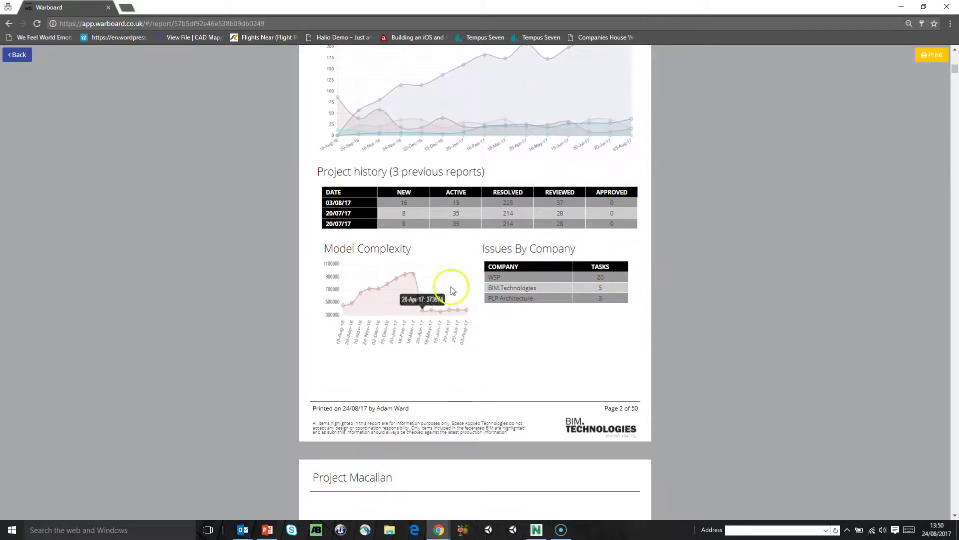
- Read through the report's contents page and the individual clash pages, checking each issue's image, location, assignee and comments
{"action": "scroll", "coordinate": [679, 201], "scroll_direction": "down", "scroll_amount": 5}
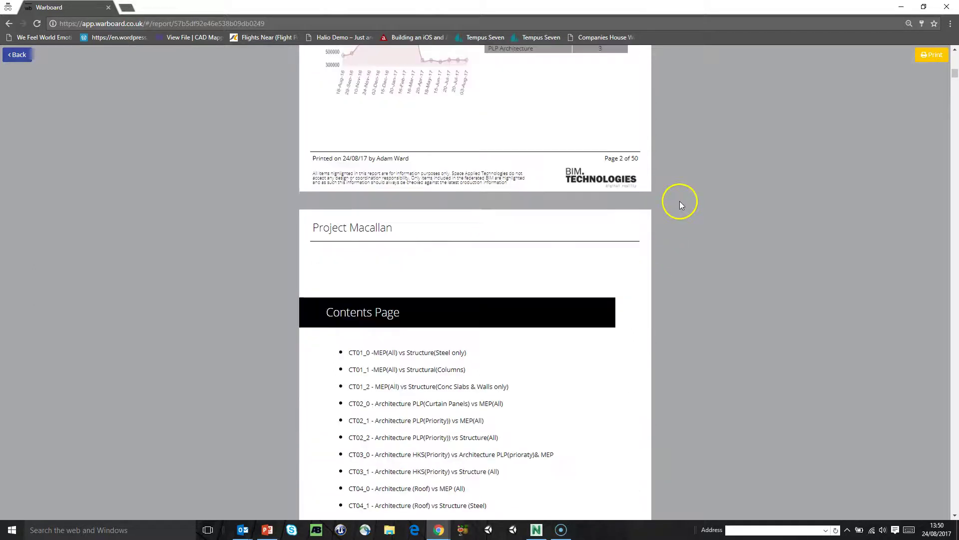
{"action": "scroll", "coordinate": [680, 201], "scroll_direction": "down", "scroll_amount": 4}
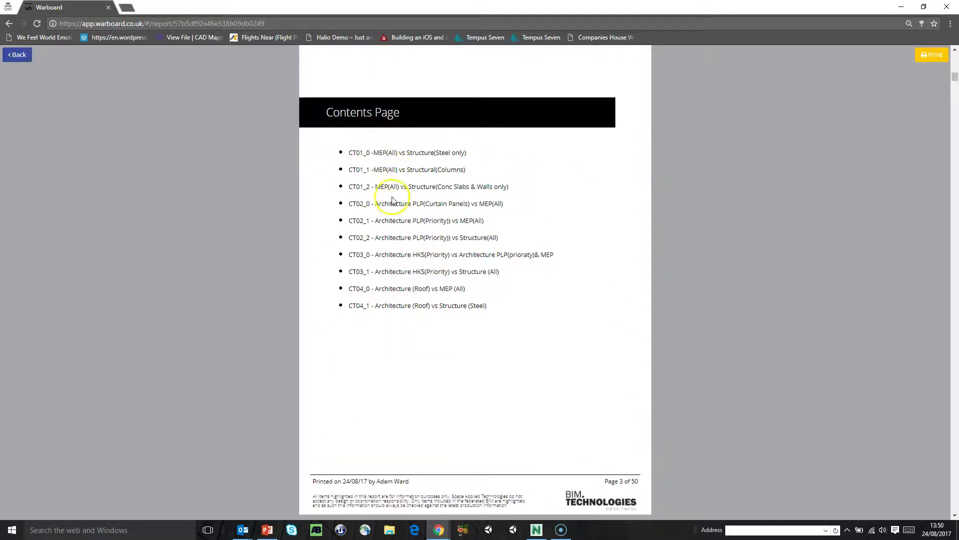
{"action": "scroll", "coordinate": [552, 223], "scroll_direction": "down", "scroll_amount": 15}
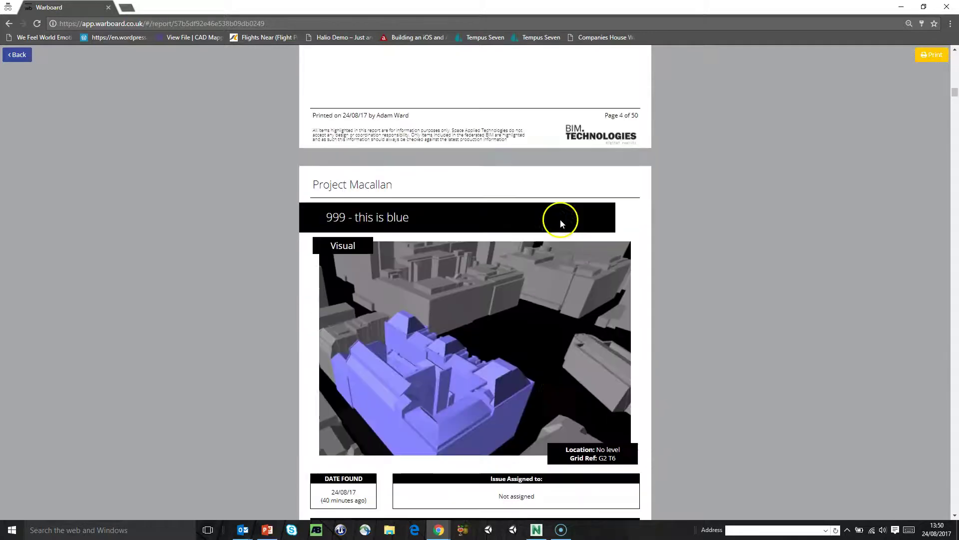
{"action": "scroll", "coordinate": [560, 219], "scroll_direction": "down", "scroll_amount": 12}
{"action": "scroll", "coordinate": [560, 209], "scroll_direction": "up", "scroll_amount": 3}
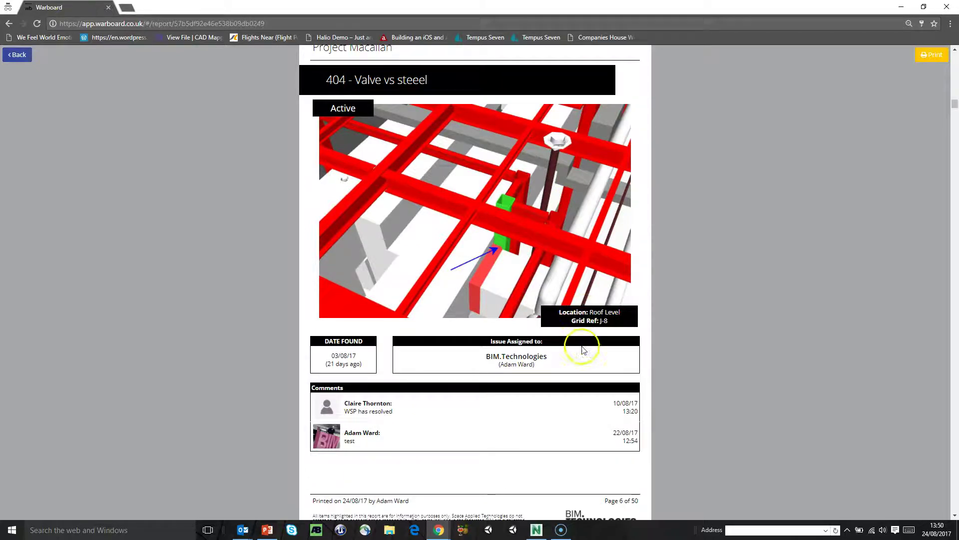
{"action": "scroll", "coordinate": [450, 225], "scroll_direction": "down", "scroll_amount": 7}
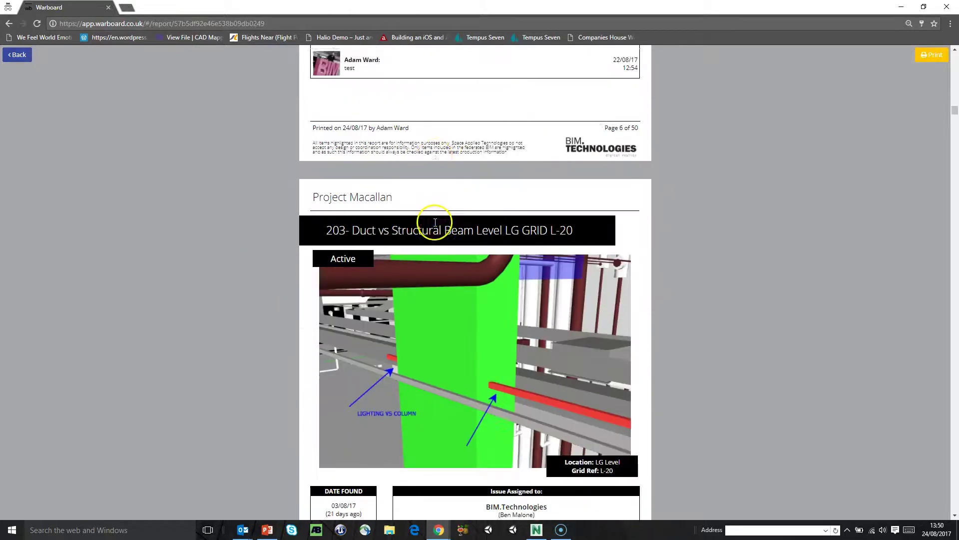
{"action": "scroll", "coordinate": [435, 222], "scroll_direction": "down", "scroll_amount": 2}
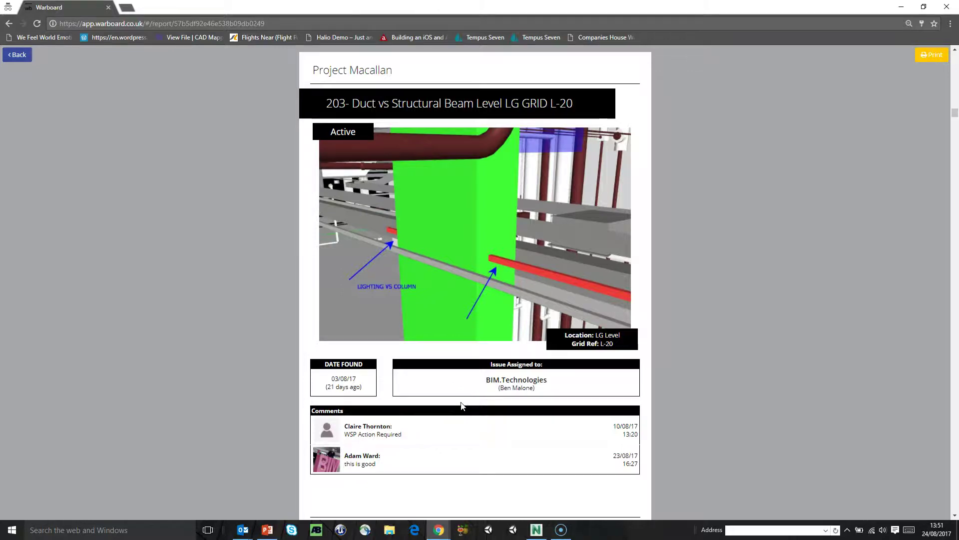
{"action": "scroll", "coordinate": [574, 333], "scroll_direction": "down", "scroll_amount": 20}
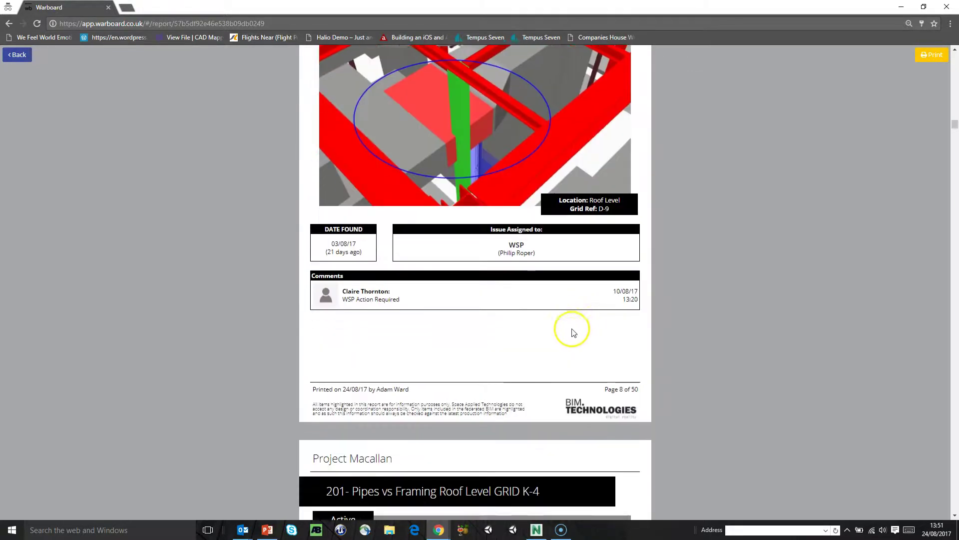
{"action": "scroll", "coordinate": [569, 330], "scroll_direction": "down", "scroll_amount": 8}
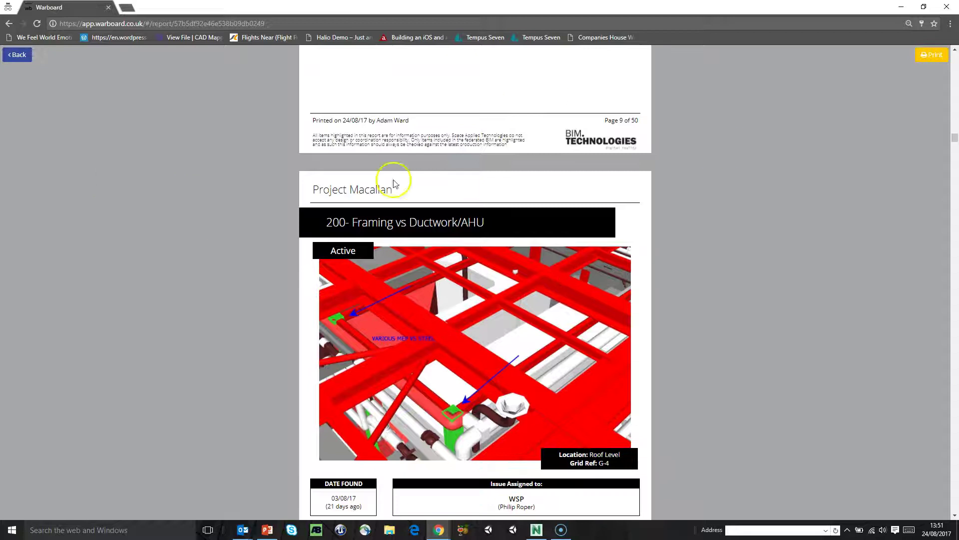
- Leave the report for the Project Macallan overview and examine the project statistics, history and member statistics
{"action": "left_click", "coordinate": [17, 53]}
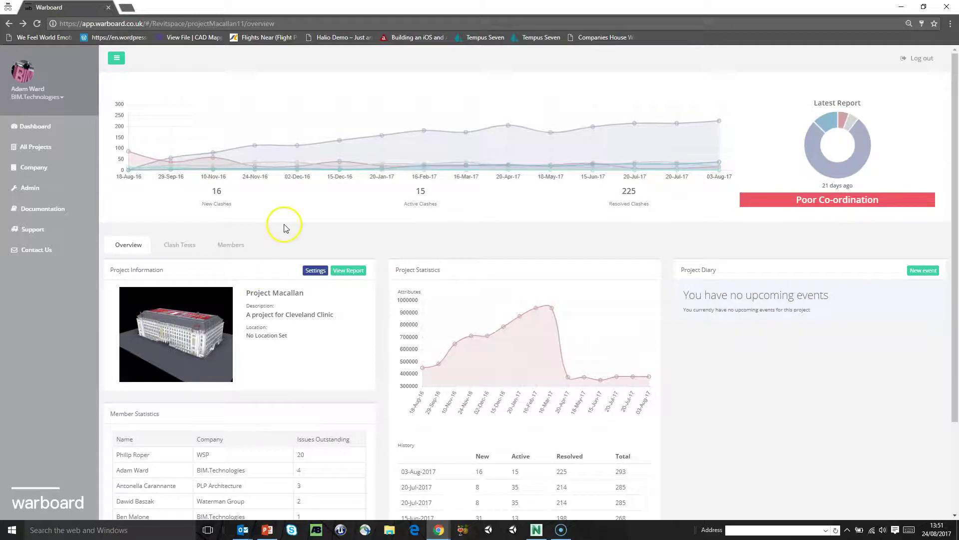
{"action": "scroll", "coordinate": [286, 225], "scroll_direction": "down", "scroll_amount": 2}
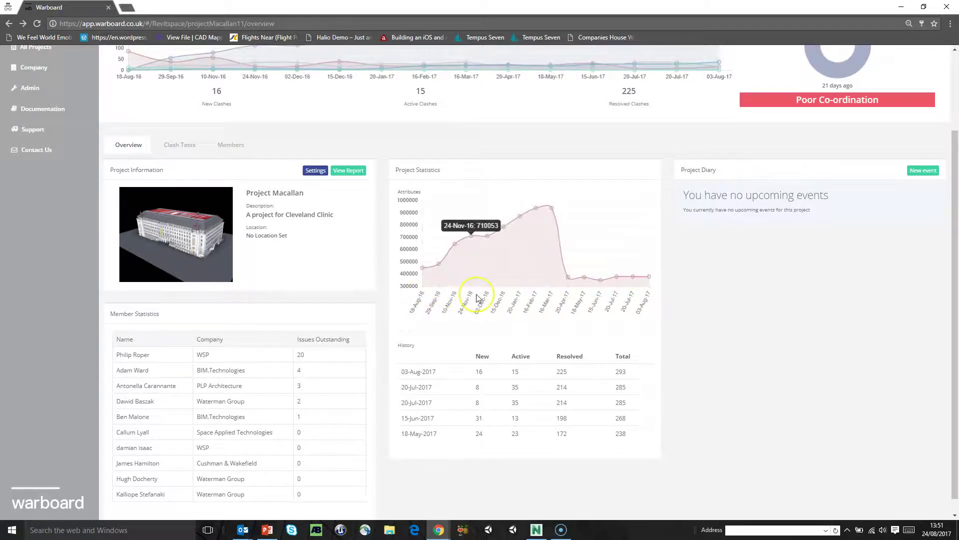
{"action": "scroll", "coordinate": [476, 294], "scroll_direction": "up", "scroll_amount": 1}
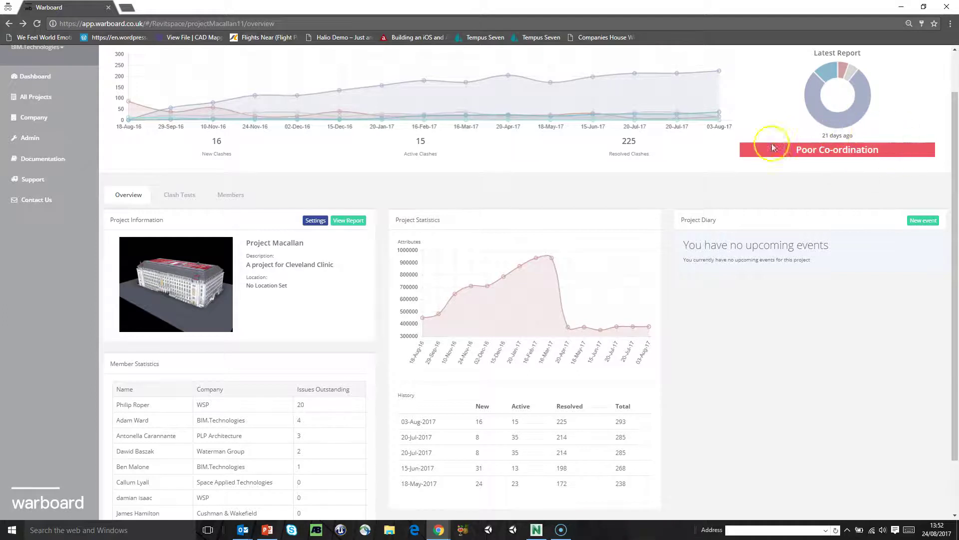
- Examine the attribute history in the project statistics, and inspect the project diary's new event form, closing it without creating an event
{"action": "scroll", "coordinate": [577, 226], "scroll_direction": "up", "scroll_amount": 1}
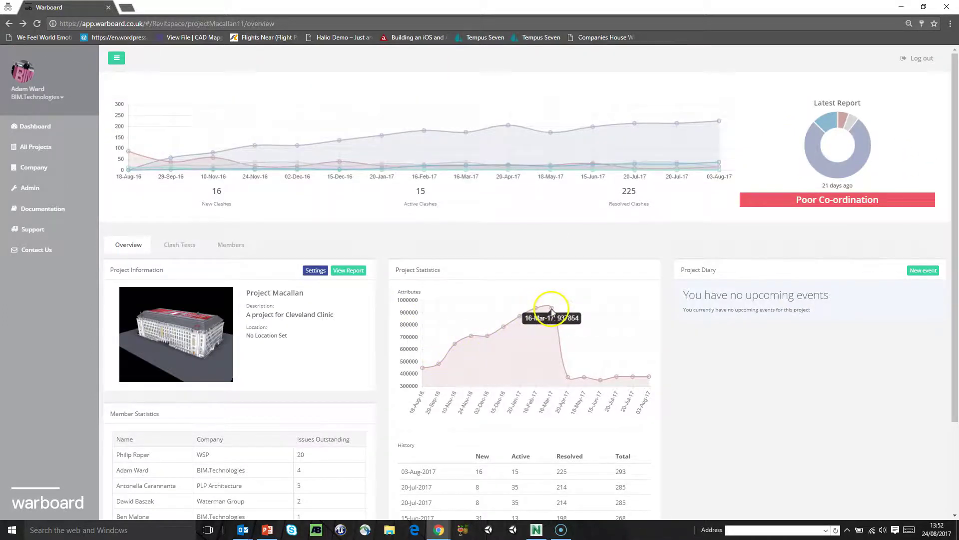
{"action": "scroll", "coordinate": [561, 395], "scroll_direction": "down", "scroll_amount": 1}
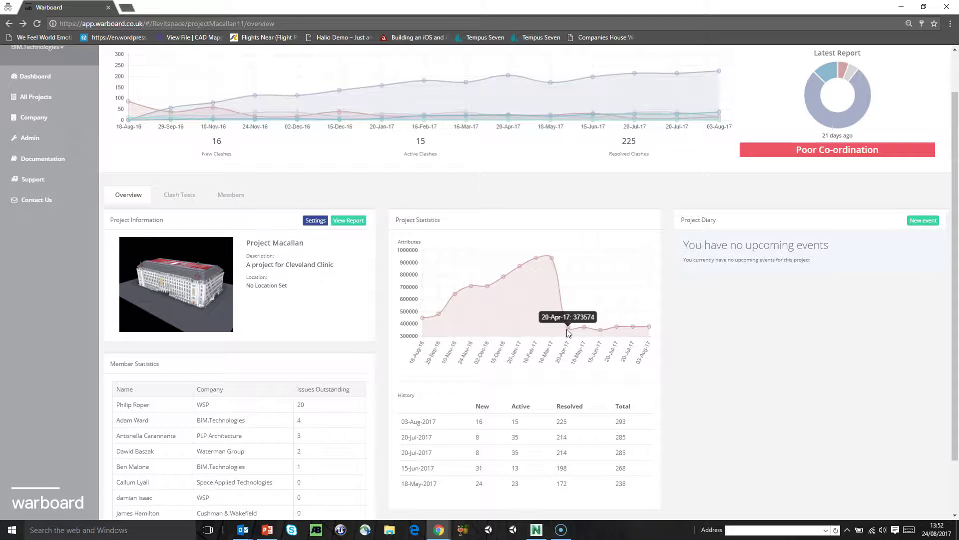
{"action": "scroll", "coordinate": [567, 329], "scroll_direction": "down", "scroll_amount": 2}
{"action": "left_click", "coordinate": [295, 296]}
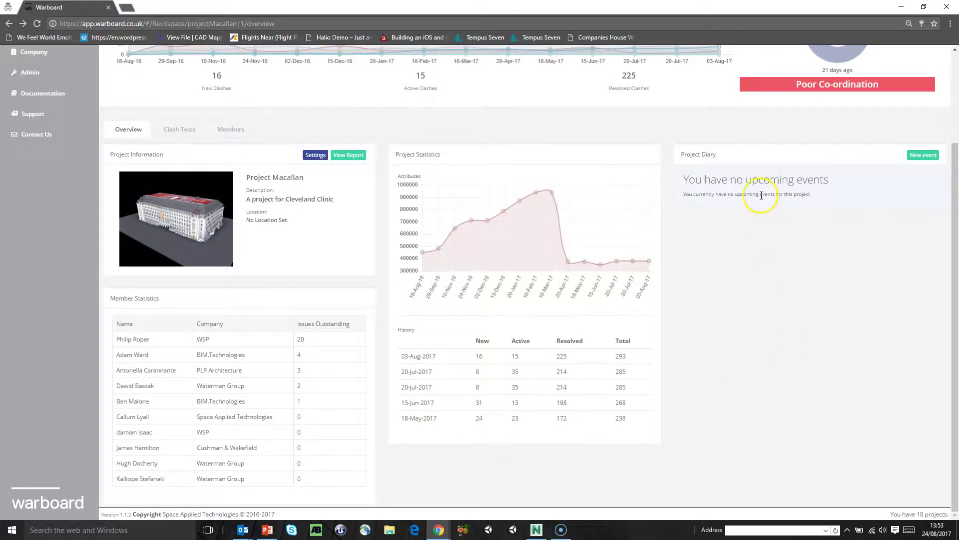
{"action": "left_click", "coordinate": [919, 159]}
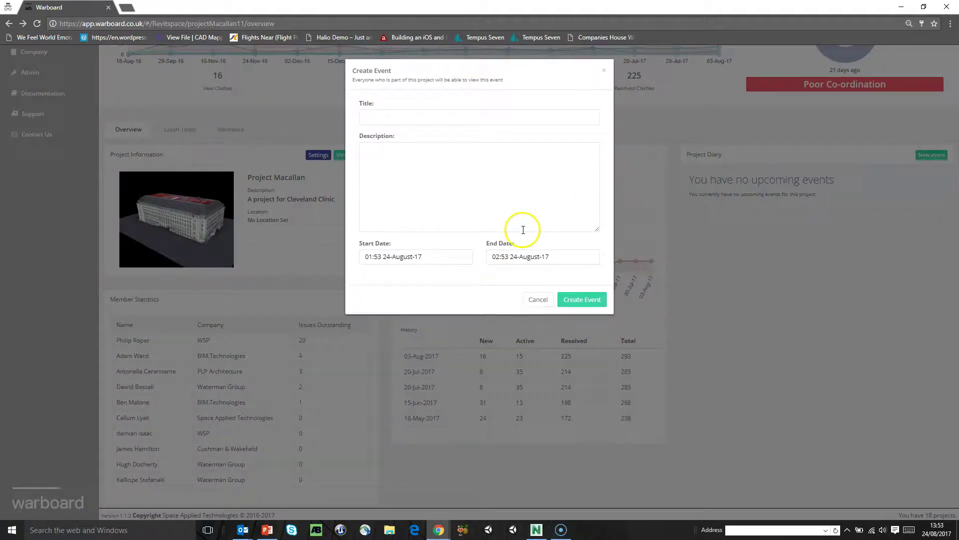
{"action": "left_click", "coordinate": [604, 70]}
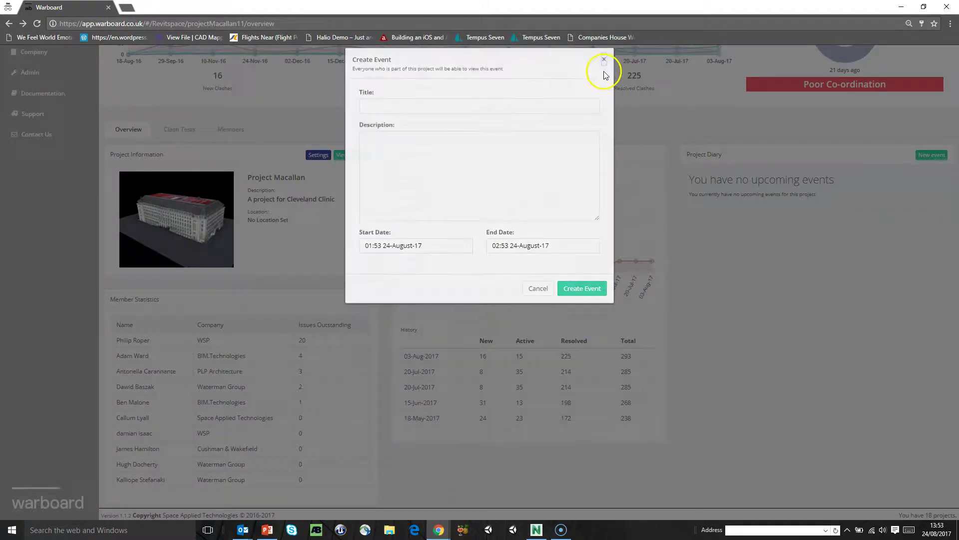
- Look over the project overview once more, and open the clash tests to review each test's new, active and resolved results
{"action": "scroll", "coordinate": [331, 254], "scroll_direction": "up", "scroll_amount": 5}
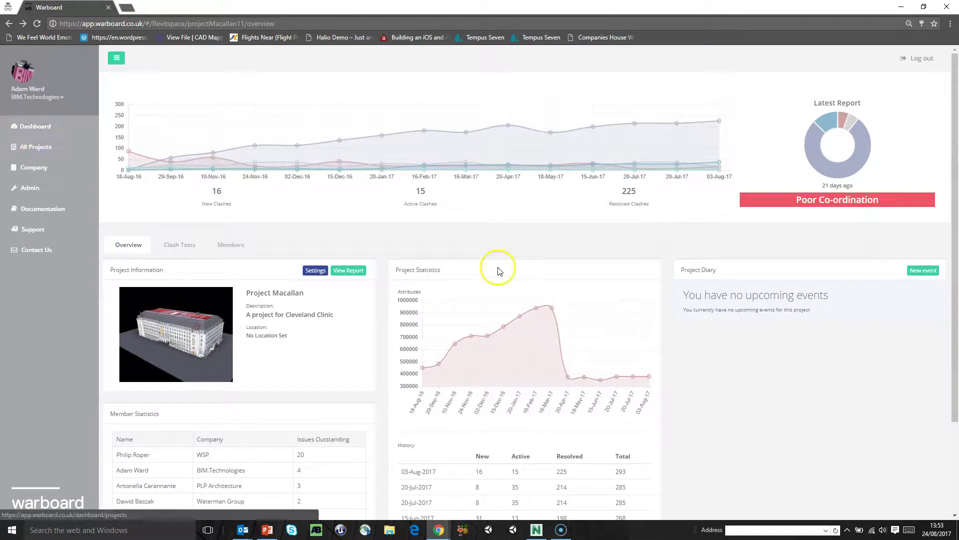
{"action": "scroll", "coordinate": [496, 268], "scroll_direction": "down", "scroll_amount": 3}
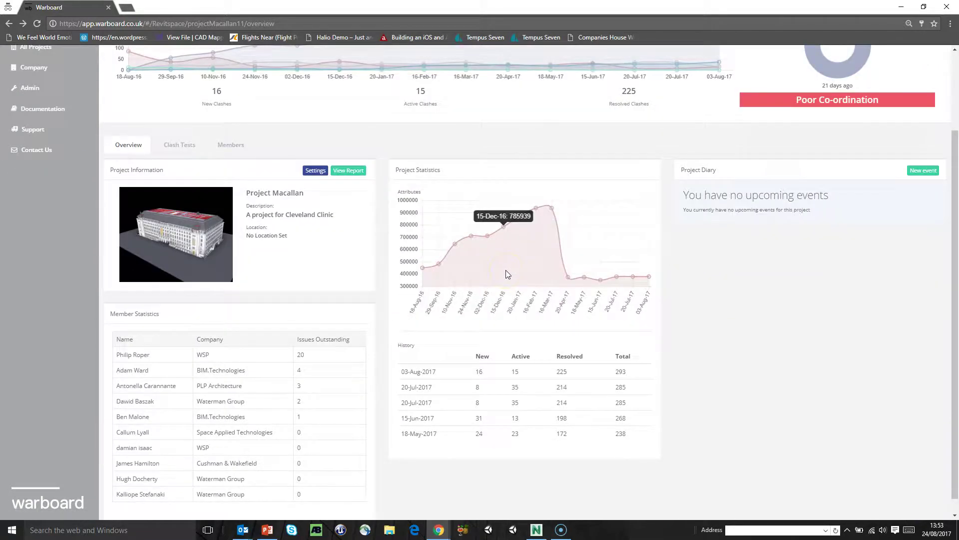
{"action": "scroll", "coordinate": [530, 285], "scroll_direction": "down", "scroll_amount": 1}
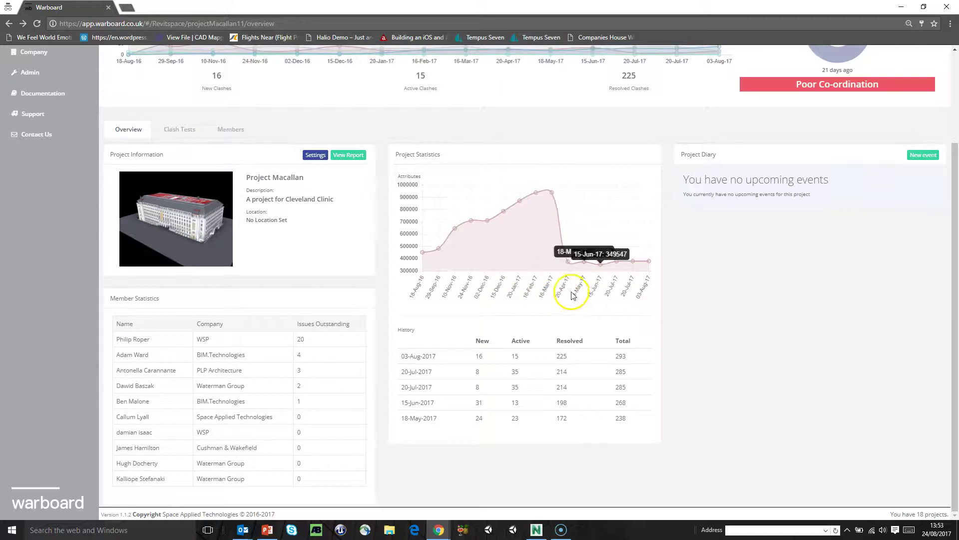
{"action": "scroll", "coordinate": [803, 328], "scroll_direction": "up", "scroll_amount": 3}
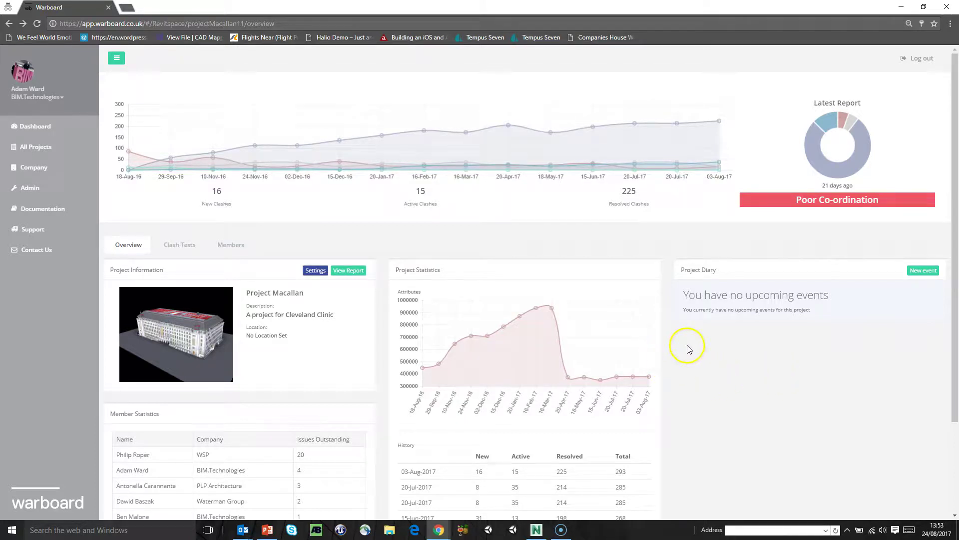
{"action": "scroll", "coordinate": [621, 396], "scroll_direction": "down", "scroll_amount": 1}
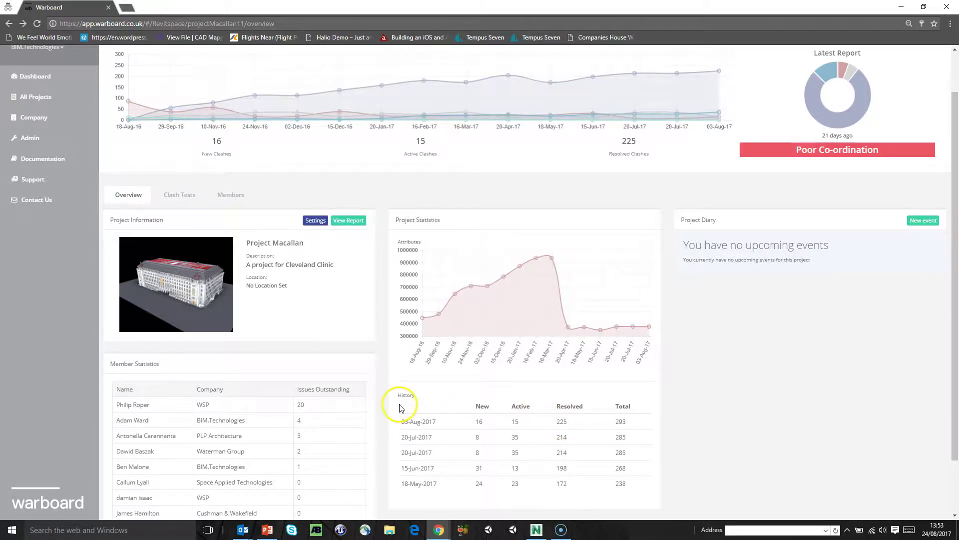
{"action": "left_click", "coordinate": [175, 196]}
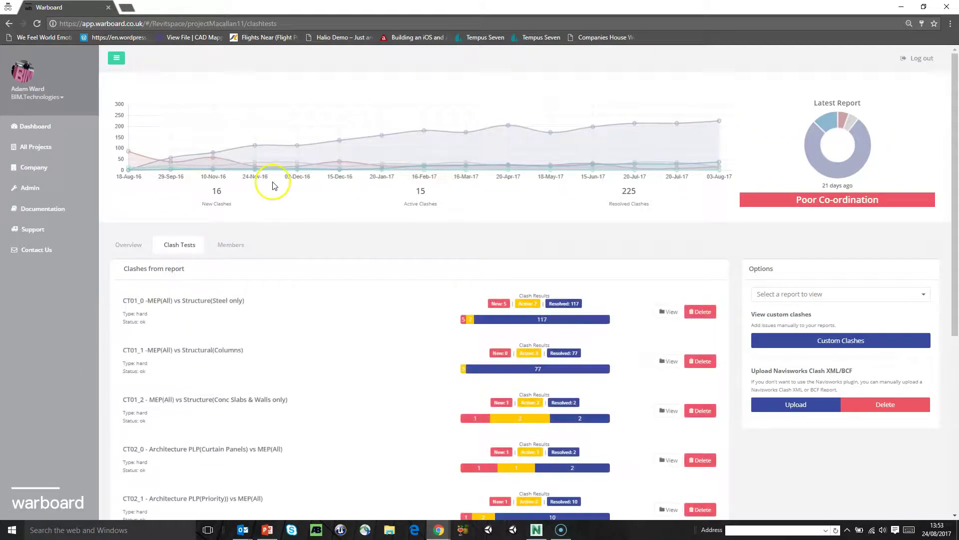
{"action": "scroll", "coordinate": [272, 185], "scroll_direction": "down", "scroll_amount": 2}
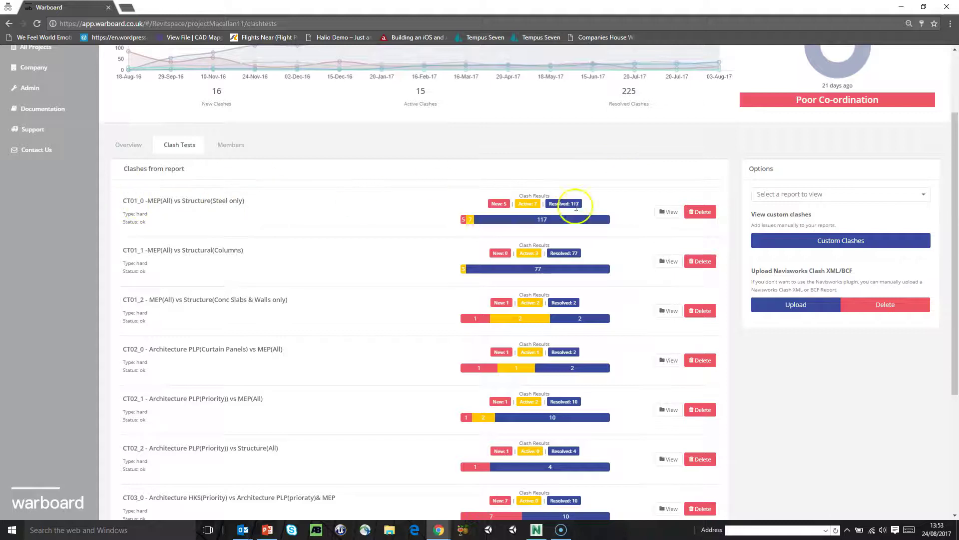
- View the clashes in the test CT01_0 -MEP(All) vs Structure(Steel only) and look through their images, assignees, due dates and locations
{"action": "left_click", "coordinate": [659, 212]}
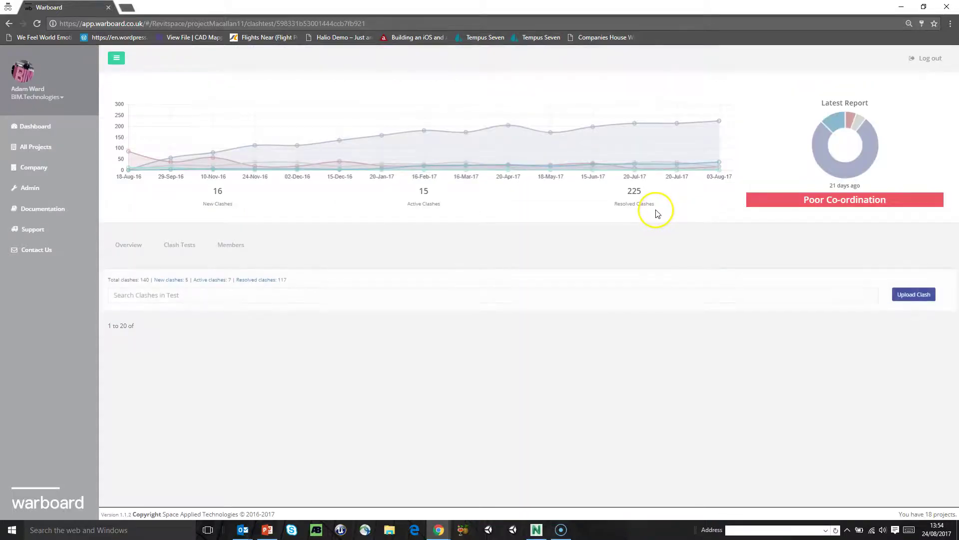
{"action": "scroll", "coordinate": [615, 200], "scroll_direction": "down", "scroll_amount": 10}
{"action": "scroll", "coordinate": [615, 206], "scroll_direction": "down", "scroll_amount": 8}
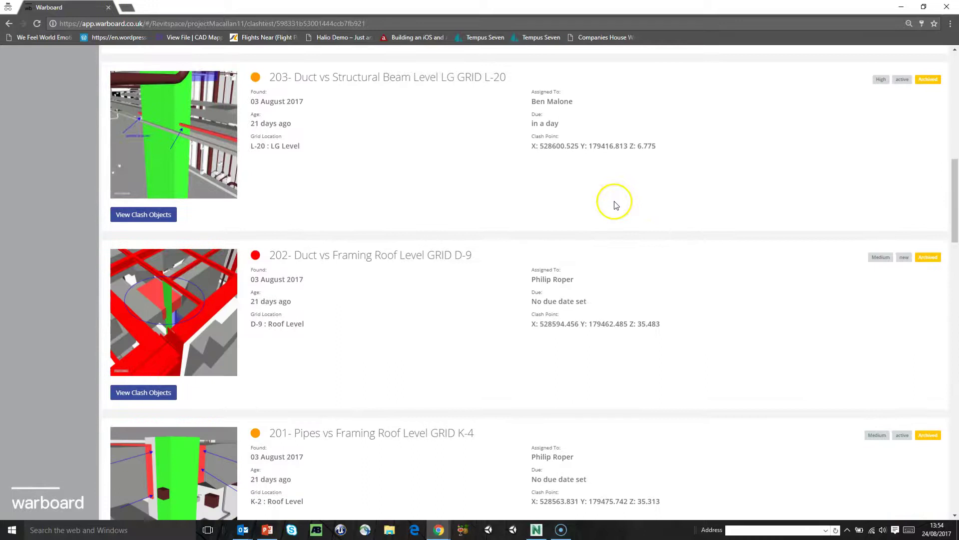
{"action": "scroll", "coordinate": [615, 206], "scroll_direction": "down", "scroll_amount": 7}
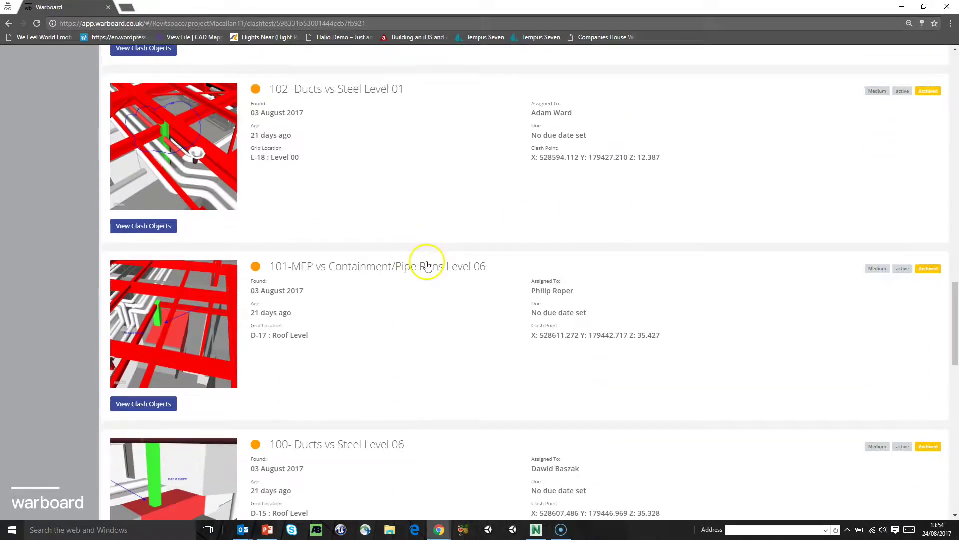
- Open the clash 101-MEP vs Containment/Pipe Runs Level 06 and look through its assignee, resolve date and priority options
{"action": "left_click", "coordinate": [427, 266]}
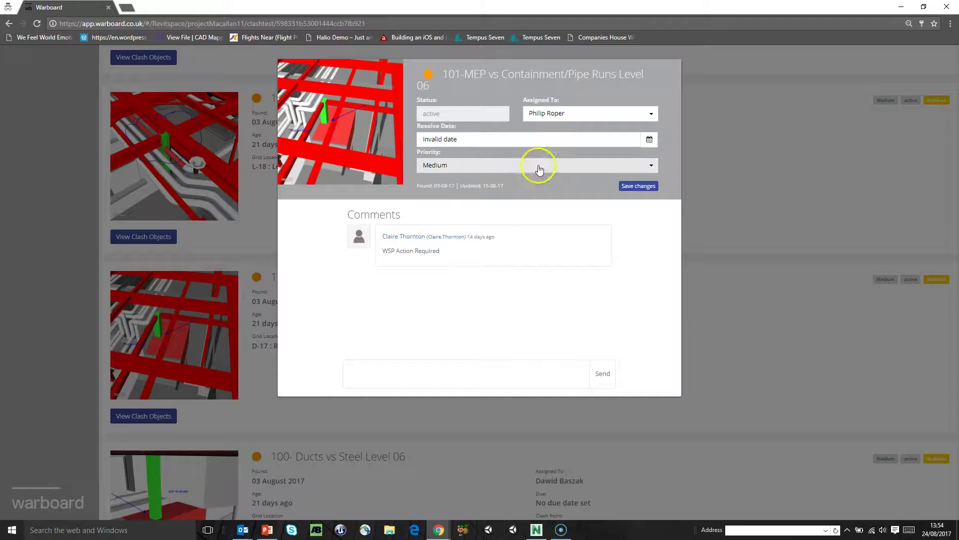
{"action": "left_click", "coordinate": [575, 113]}
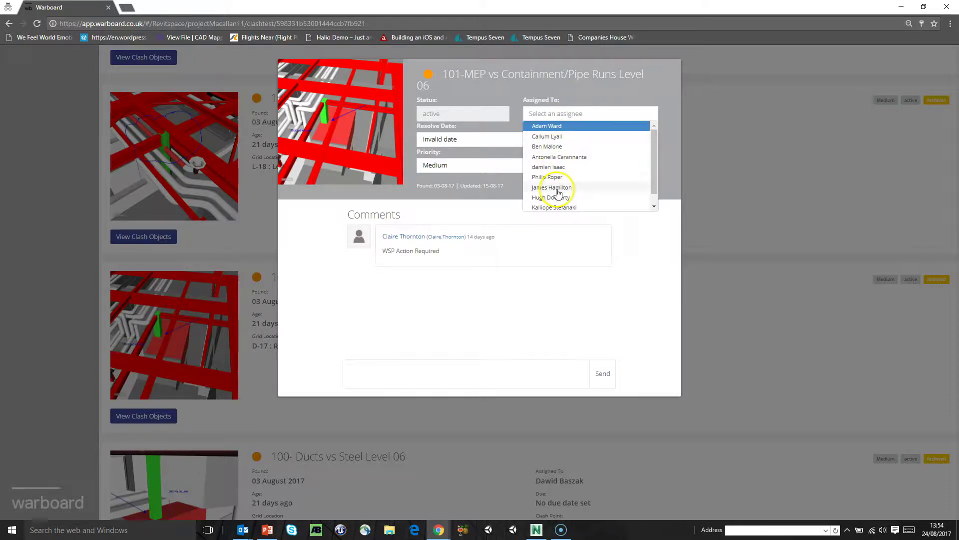
{"action": "left_click", "coordinate": [547, 178]}
{"action": "left_click", "coordinate": [444, 140]}
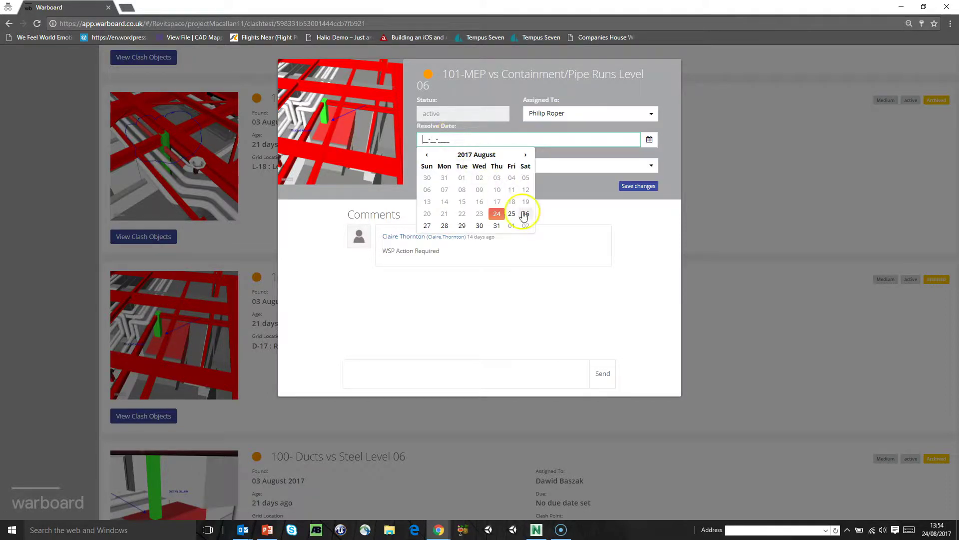
{"action": "left_click", "coordinate": [533, 165]}
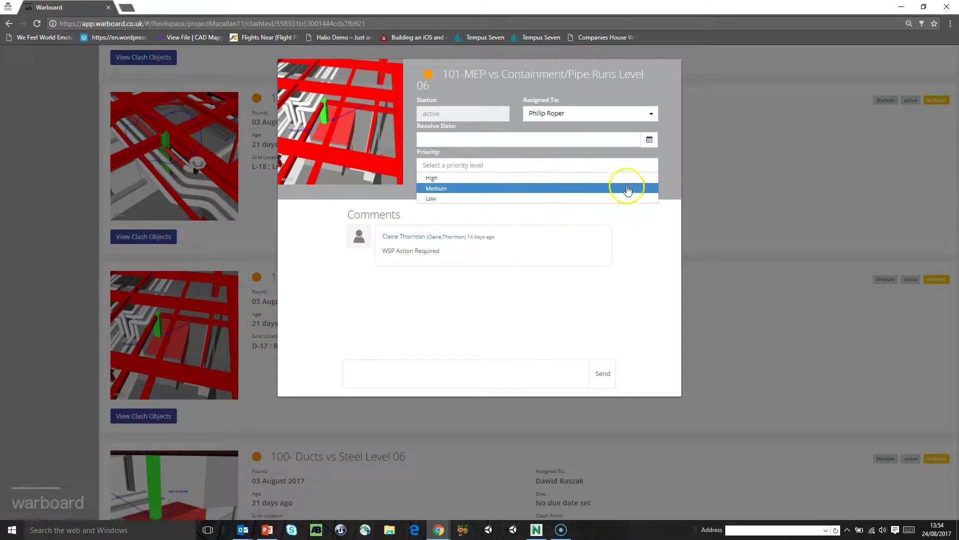
{"action": "left_click", "coordinate": [667, 171]}
- Assign the clash to the signed-in account's own user, set the resolve date to 26-08-2017 and the priority to High, and save the changes
{"action": "left_click", "coordinate": [583, 113]}
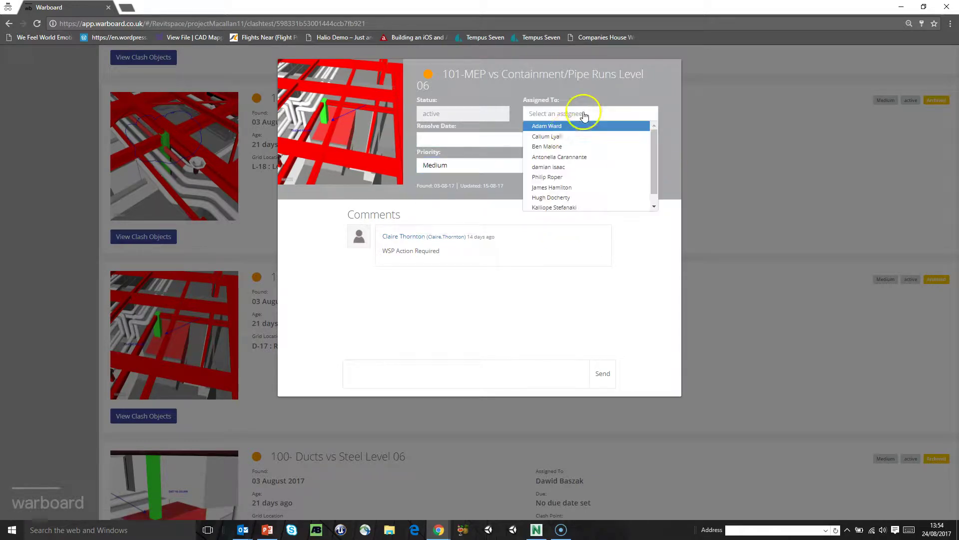
{"action": "left_click", "coordinate": [546, 126]}
{"action": "left_click", "coordinate": [539, 138]}
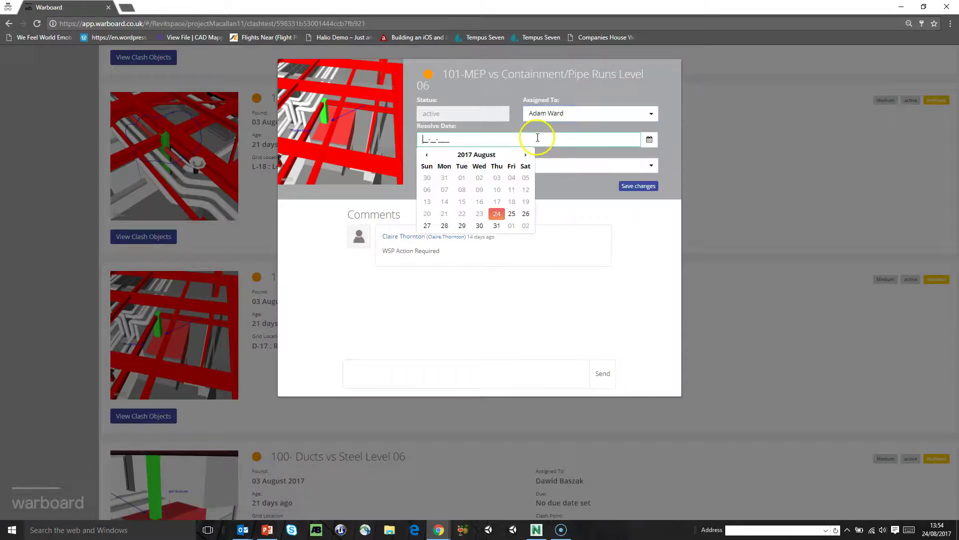
{"action": "left_click", "coordinate": [525, 214]}
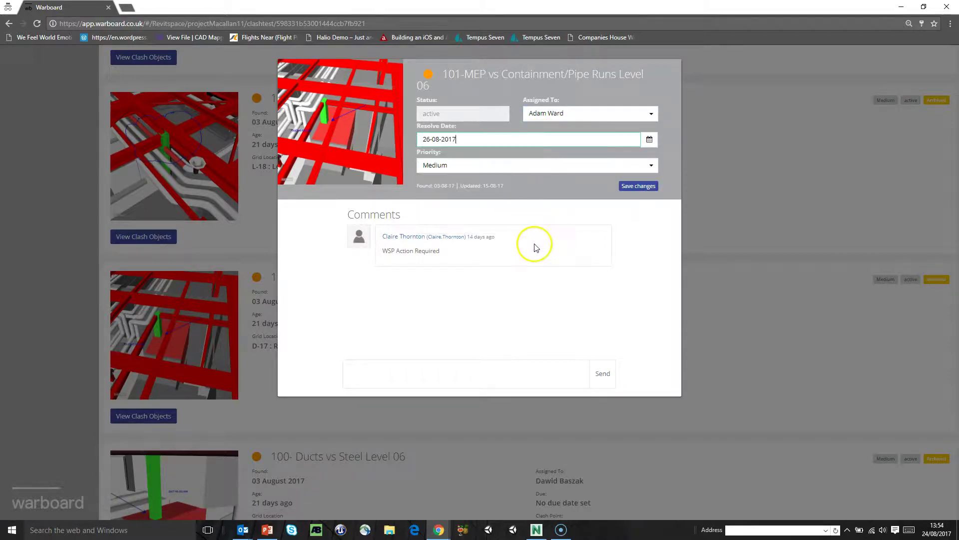
{"action": "left_click", "coordinate": [505, 165]}
{"action": "left_click", "coordinate": [461, 178]}
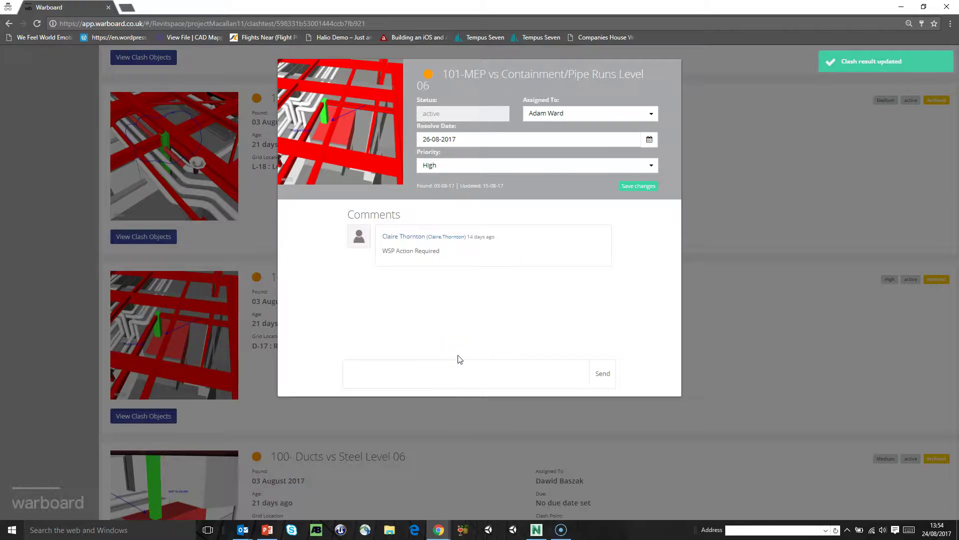
- Post the comment "This is a tst comment" on the clash and close its details
{"action": "left_click", "coordinate": [454, 375]}
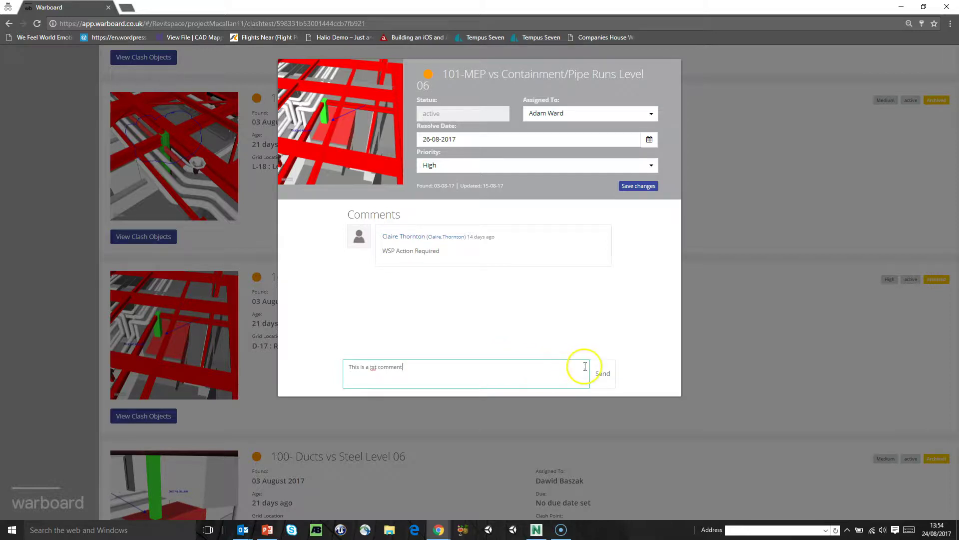
{"action": "left_click", "coordinate": [602, 374]}
{"action": "left_click", "coordinate": [729, 330]}
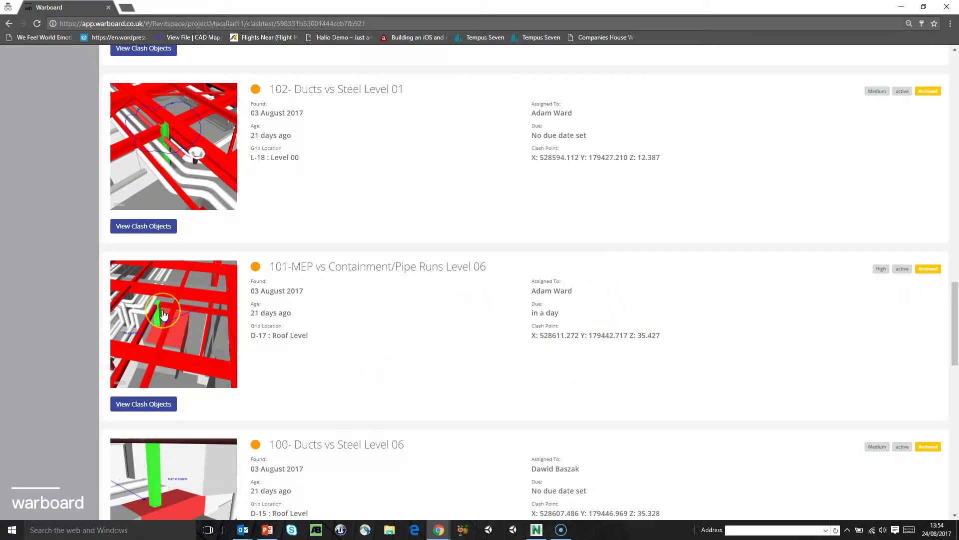
- Return to the dashboard, reload it, and check the pending tasks for the newly assigned clash
{"action": "scroll", "coordinate": [164, 314], "scroll_direction": "up", "scroll_amount": 15}
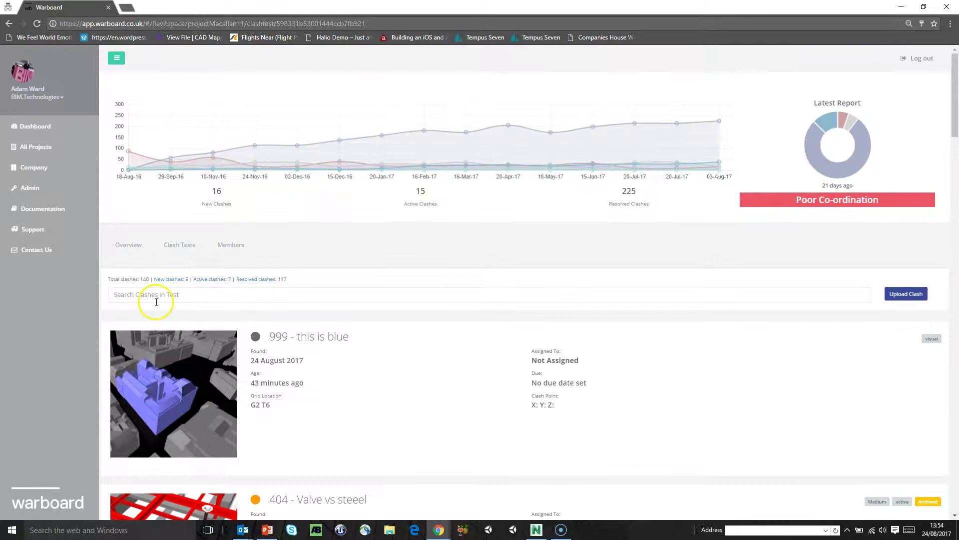
{"action": "left_click", "coordinate": [45, 120]}
{"action": "scroll", "coordinate": [483, 408], "scroll_direction": "down", "scroll_amount": 1}
{"action": "scroll", "coordinate": [483, 408], "scroll_direction": "down", "scroll_amount": 1}
{"action": "scroll", "coordinate": [481, 408], "scroll_direction": "up", "scroll_amount": 2}
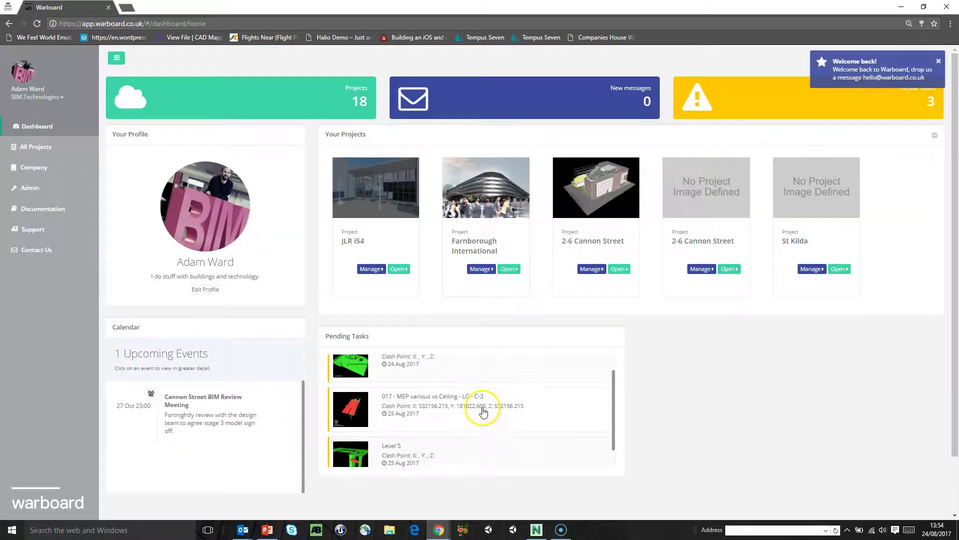
{"action": "left_click", "coordinate": [36, 24]}
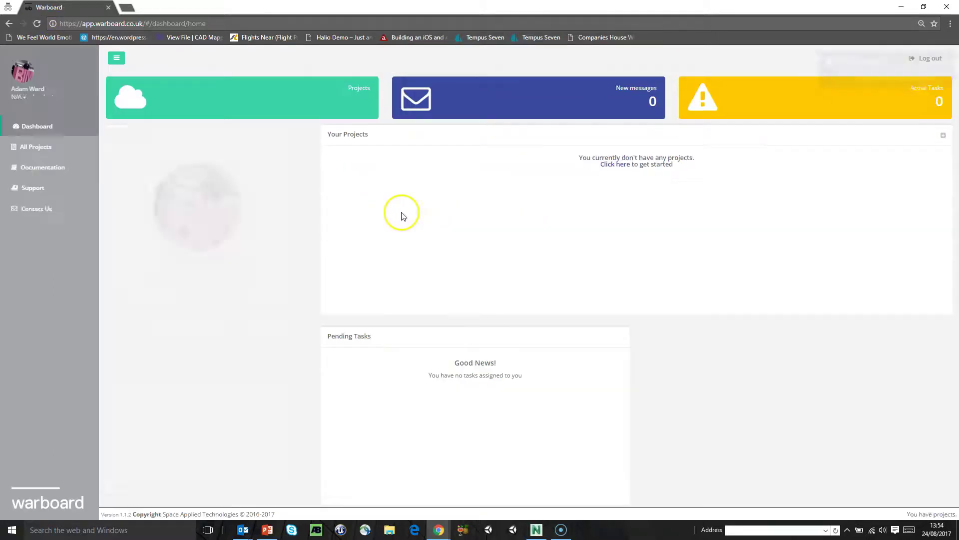
{"action": "scroll", "coordinate": [455, 396], "scroll_direction": "down", "scroll_amount": 2}
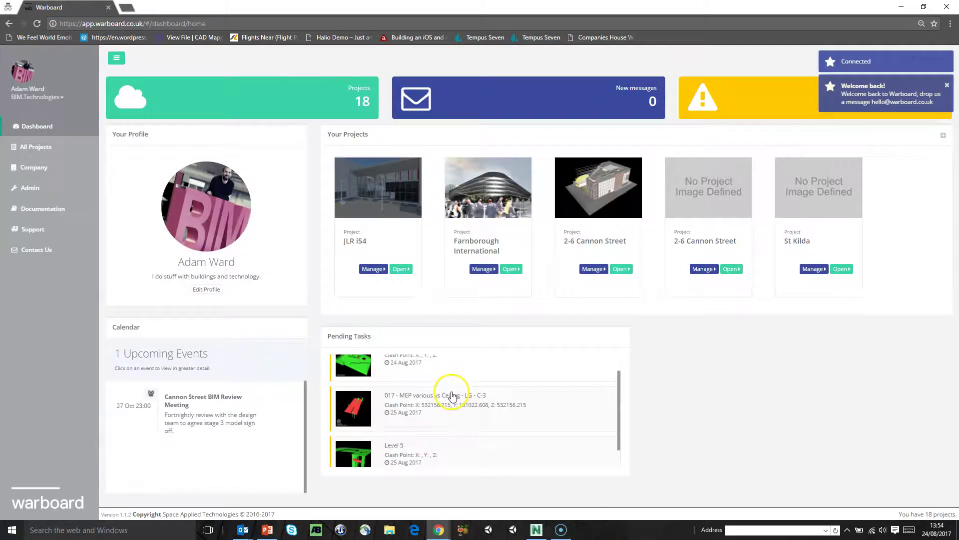
{"action": "scroll", "coordinate": [429, 422], "scroll_direction": "up", "scroll_amount": 2}
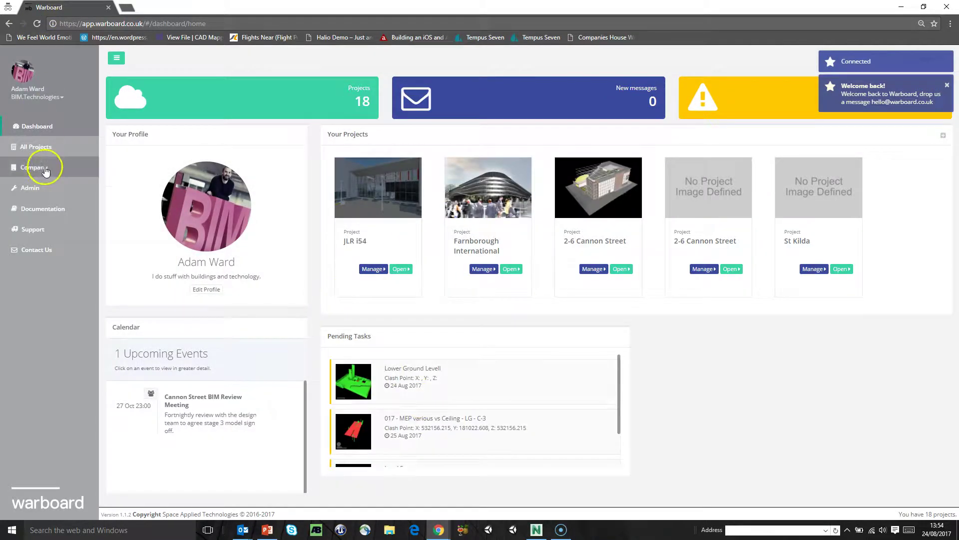
- Reopen Project Macallan from the project list and browse the clashes in its CT01_0 -MEP(All) vs Structure(Steel only) test
{"action": "left_click", "coordinate": [34, 148]}
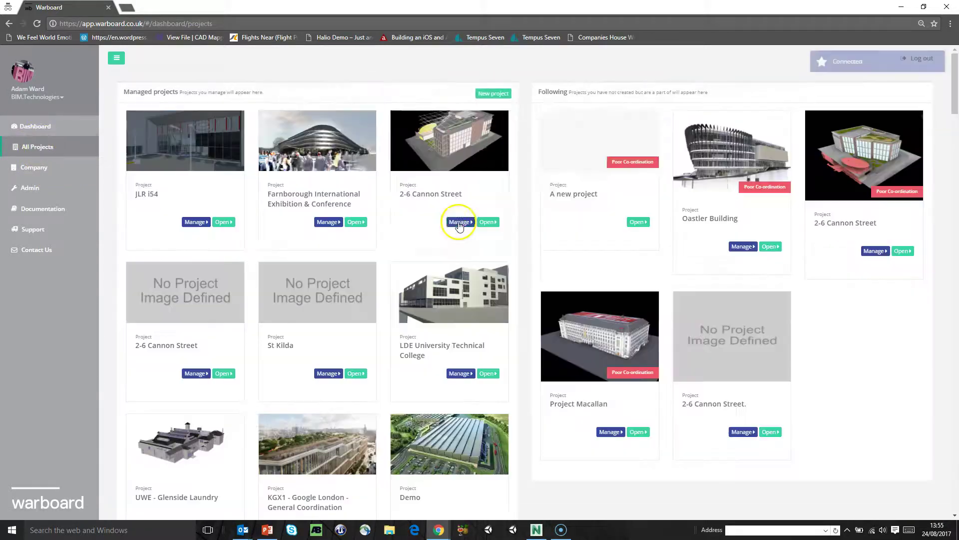
{"action": "left_click", "coordinate": [642, 433]}
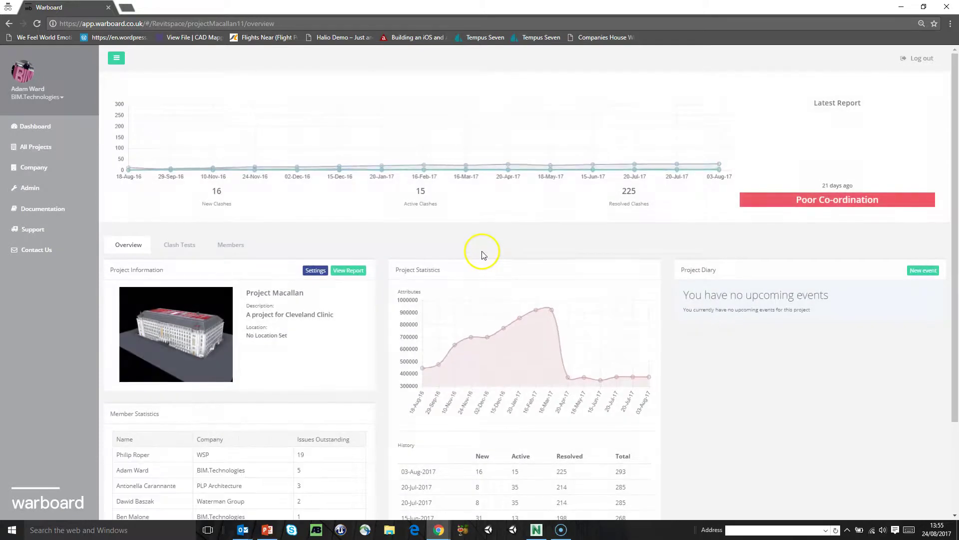
{"action": "left_click", "coordinate": [182, 246]}
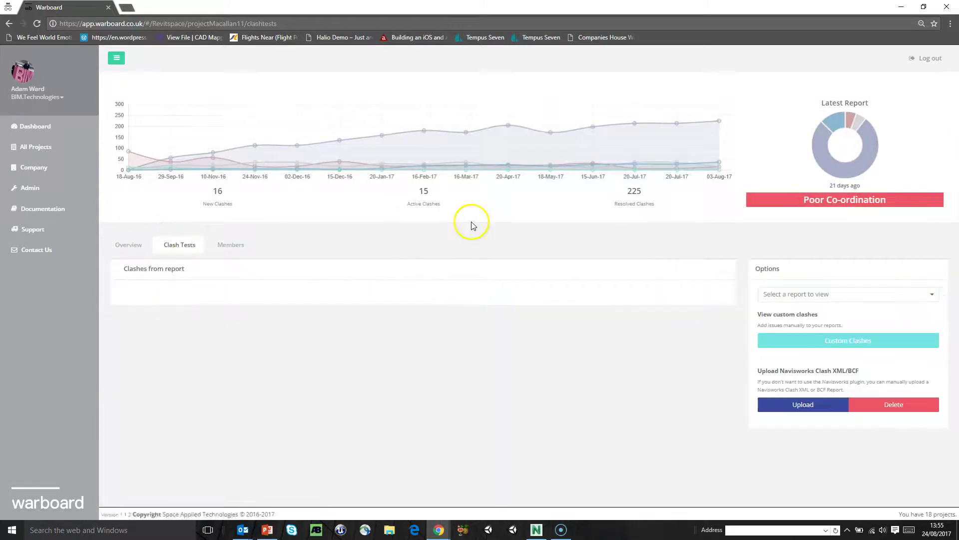
{"action": "left_click", "coordinate": [657, 315]}
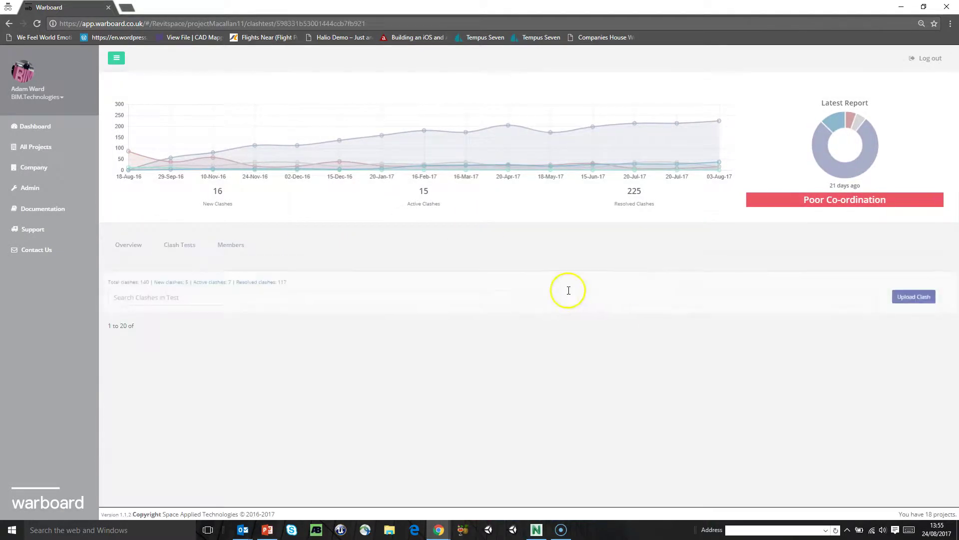
{"action": "scroll", "coordinate": [520, 286], "scroll_direction": "down", "scroll_amount": 8}
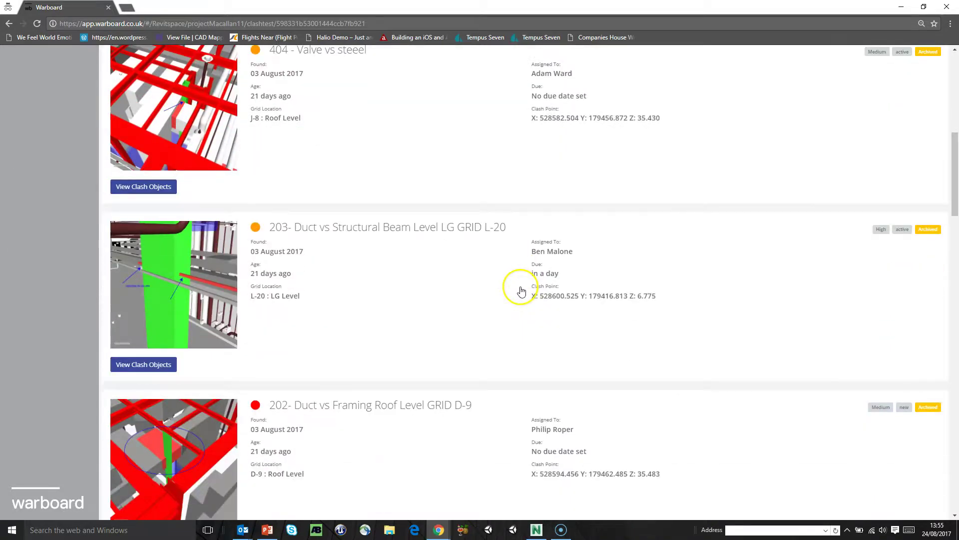
- Show the clash objects of 404 - Valve vs steeel, highlight the first object's element ID, and hide the objects again
{"action": "left_click", "coordinate": [165, 186]}
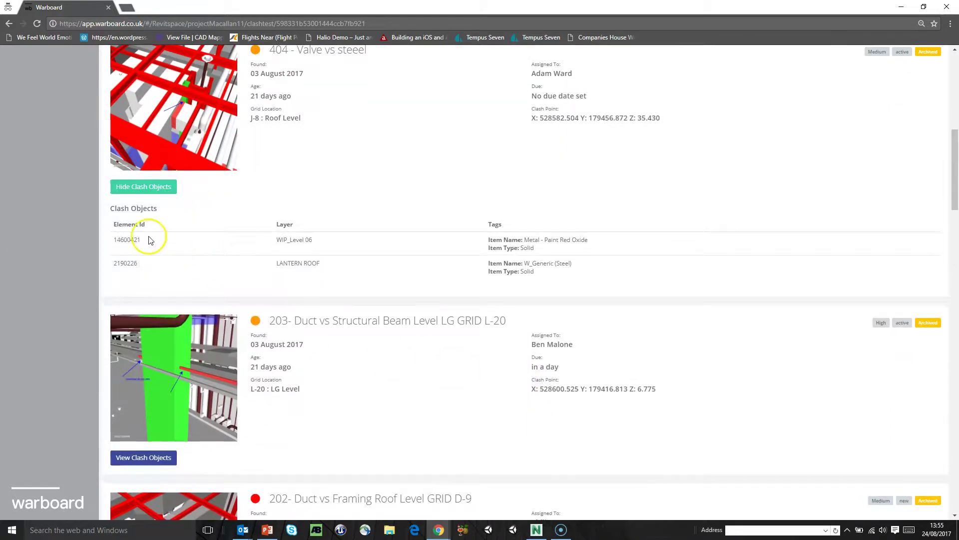
{"action": "left_click_drag", "start_coordinate": [144, 240], "coordinate": [117, 240]}
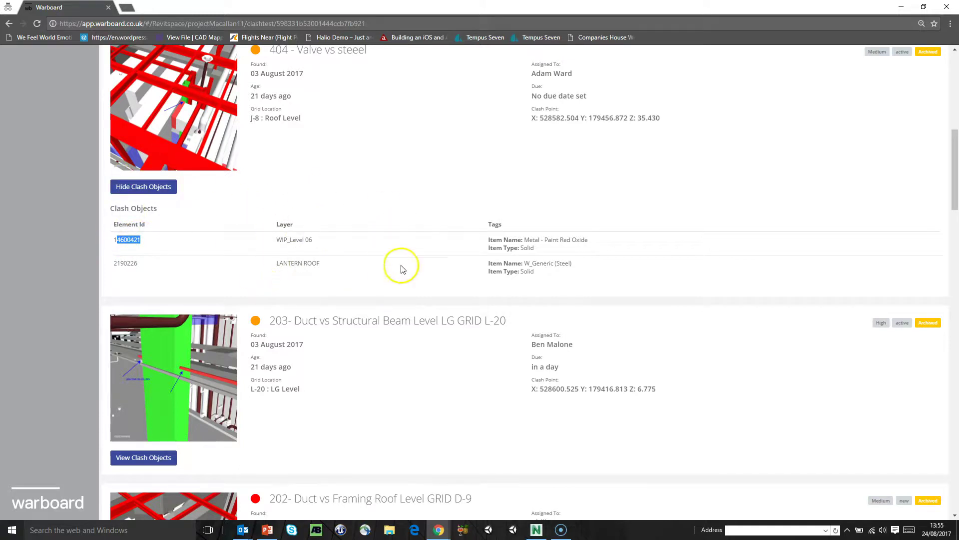
{"action": "left_click", "coordinate": [361, 200]}
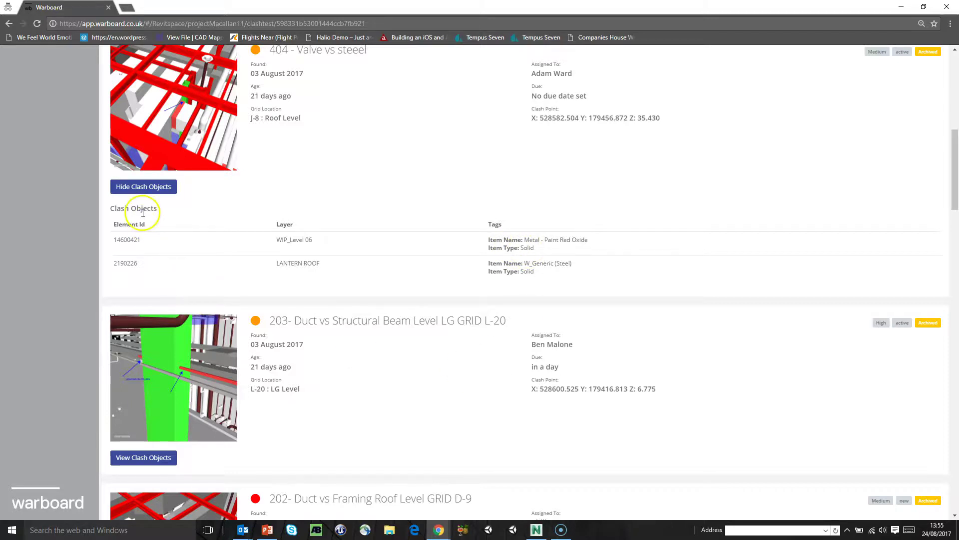
{"action": "left_click_drag", "start_coordinate": [140, 249], "coordinate": [82, 237]}
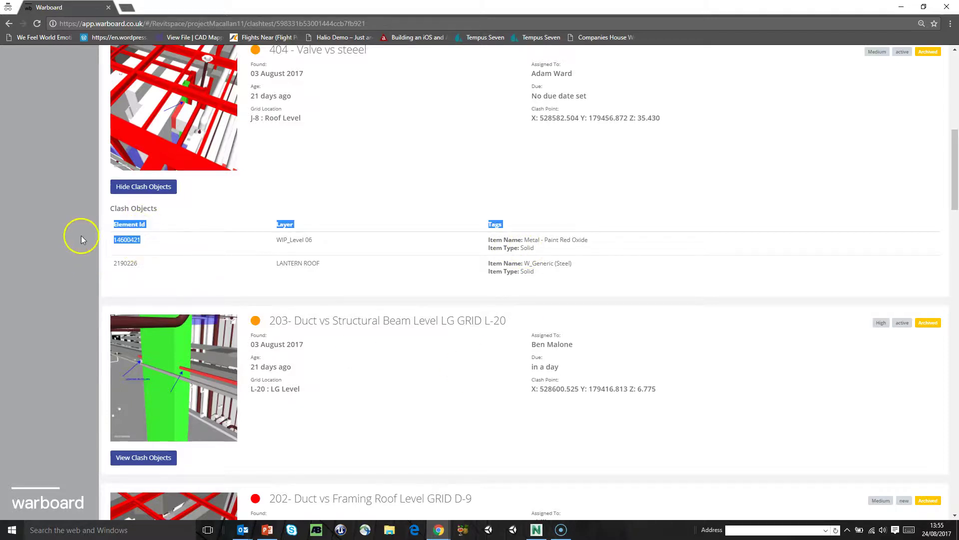
{"action": "left_click", "coordinate": [145, 253]}
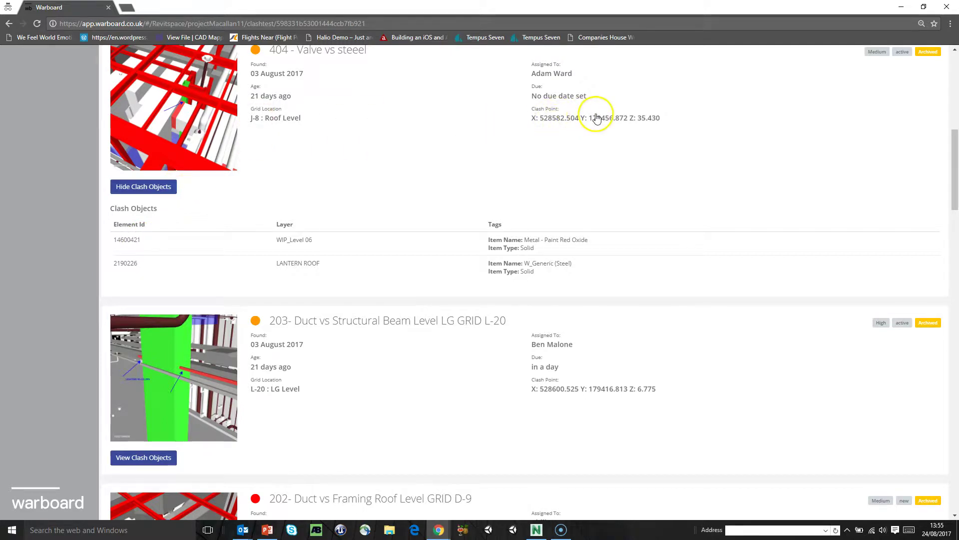
{"action": "left_click", "coordinate": [170, 187]}
- Look through the test's clash list and search its clashes for 201
{"action": "scroll", "coordinate": [422, 238], "scroll_direction": "up", "scroll_amount": 5}
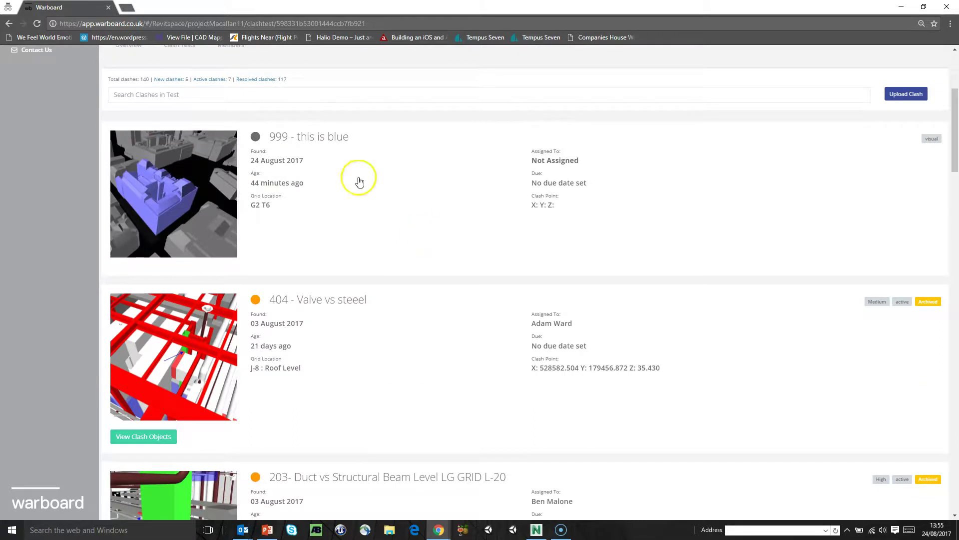
{"action": "scroll", "coordinate": [232, 380], "scroll_direction": "down", "scroll_amount": 8}
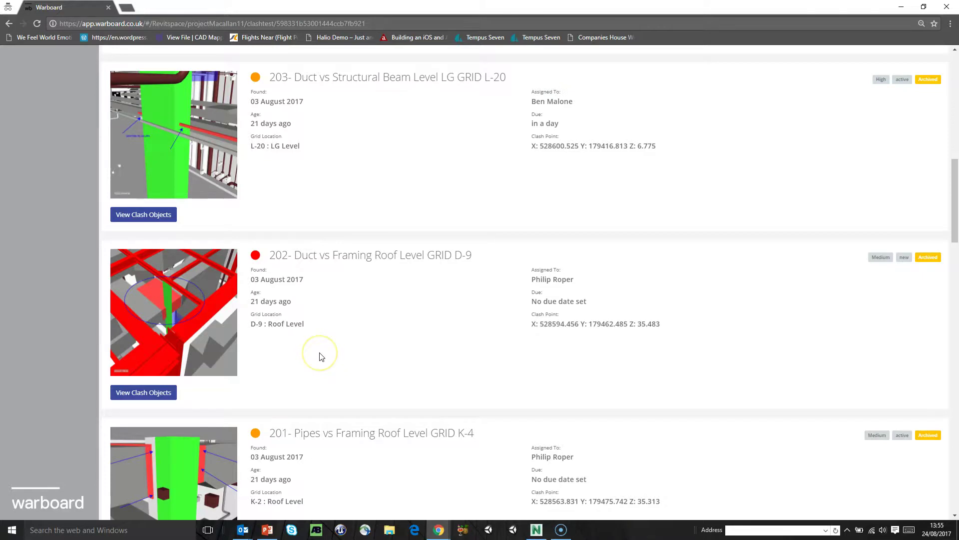
{"action": "scroll", "coordinate": [322, 356], "scroll_direction": "up", "scroll_amount": 13}
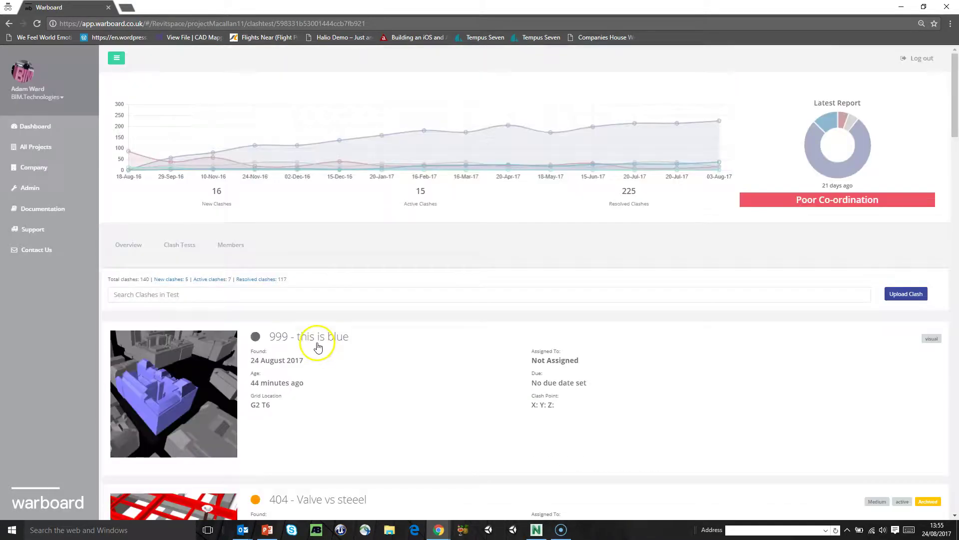
{"action": "scroll", "coordinate": [339, 339], "scroll_direction": "down", "scroll_amount": 11}
{"action": "scroll", "coordinate": [358, 332], "scroll_direction": "up", "scroll_amount": 11}
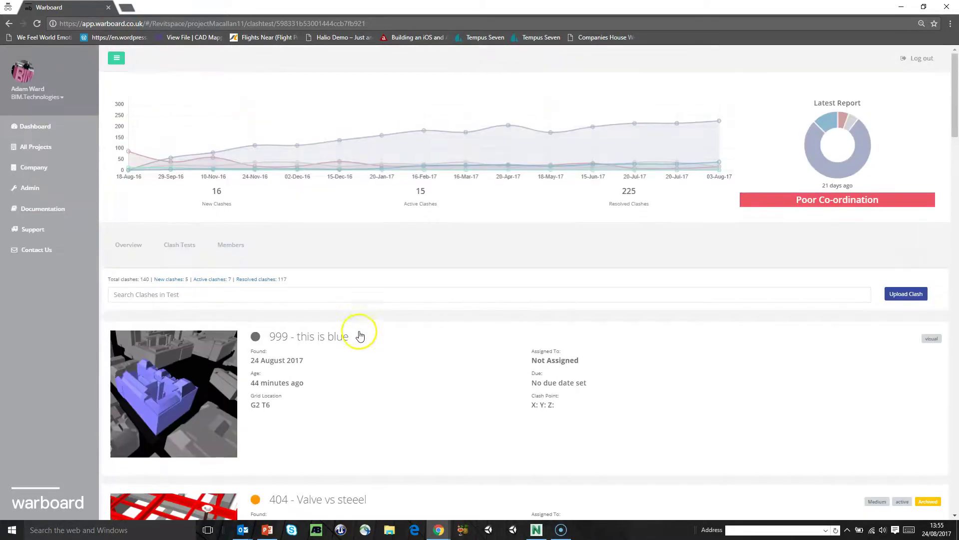
{"action": "left_click", "coordinate": [289, 293]}
{"action": "type", "text": "201"}
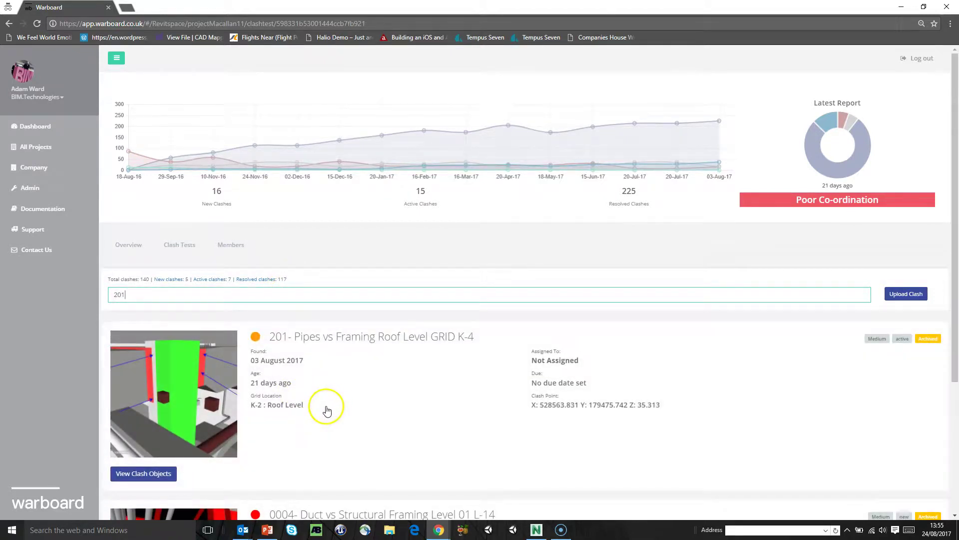
{"action": "scroll", "coordinate": [331, 405], "scroll_direction": "down", "scroll_amount": 1}
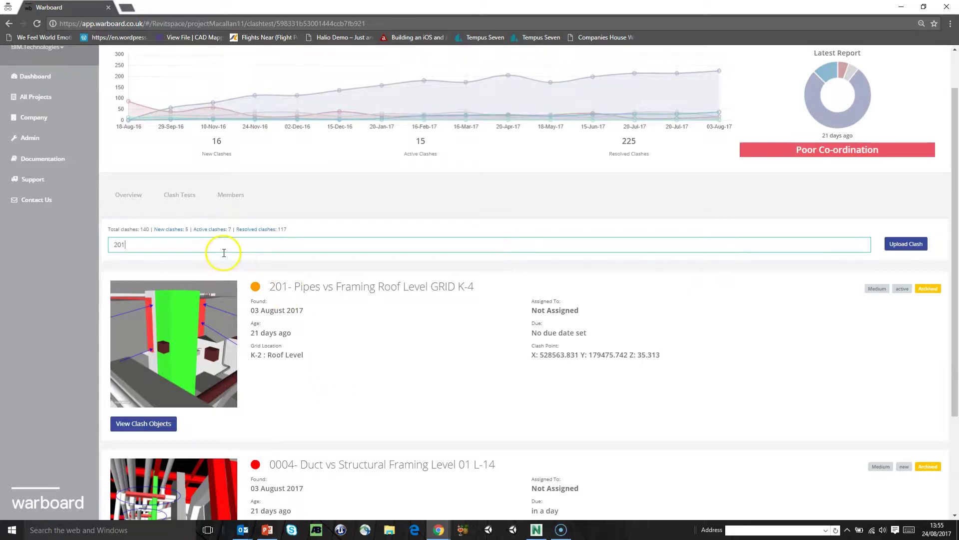
- Search the clashes in the test for Roof instead
{"action": "left_click_drag", "start_coordinate": [193, 250], "coordinate": [97, 258]}
{"action": "type", "text": "R"}
{"action": "key", "text": "BackSpace"}
{"action": "type", "text": "Roof"}
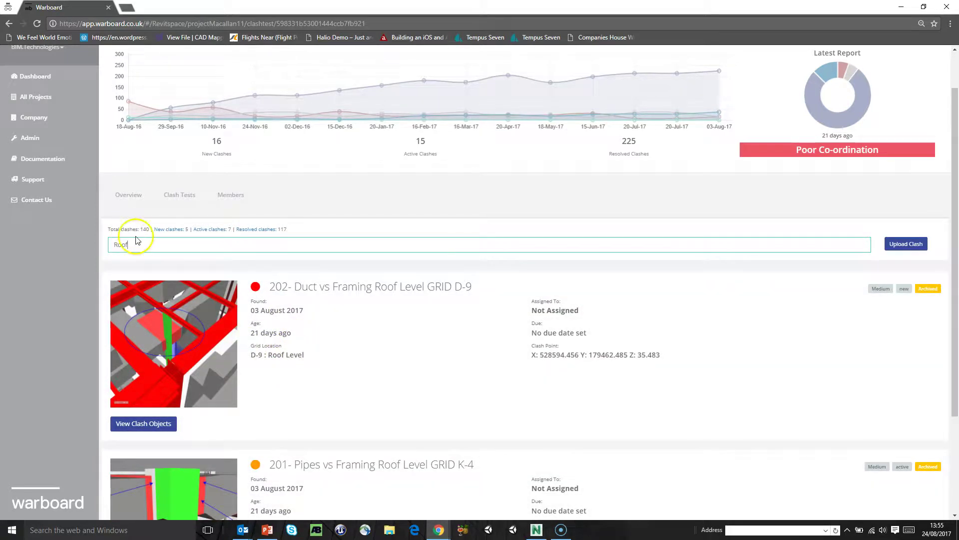
- Replace the clash search term Roof with 201 and look through the matching clashes
{"action": "left_click_drag", "start_coordinate": [148, 244], "coordinate": [70, 226]}
{"action": "type", "text": "201"}
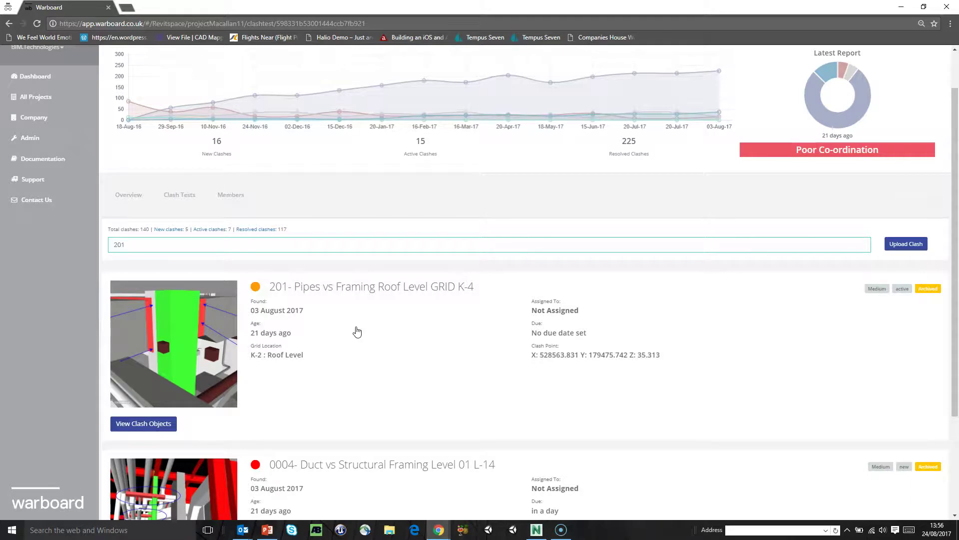
{"action": "scroll", "coordinate": [359, 333], "scroll_direction": "down", "scroll_amount": 2}
{"action": "scroll", "coordinate": [359, 332], "scroll_direction": "up", "scroll_amount": 3}
{"action": "left_click", "coordinate": [424, 281]}
- Return to the project's clash tests and look through the clash results of the latest report
{"action": "left_click", "coordinate": [180, 245]}
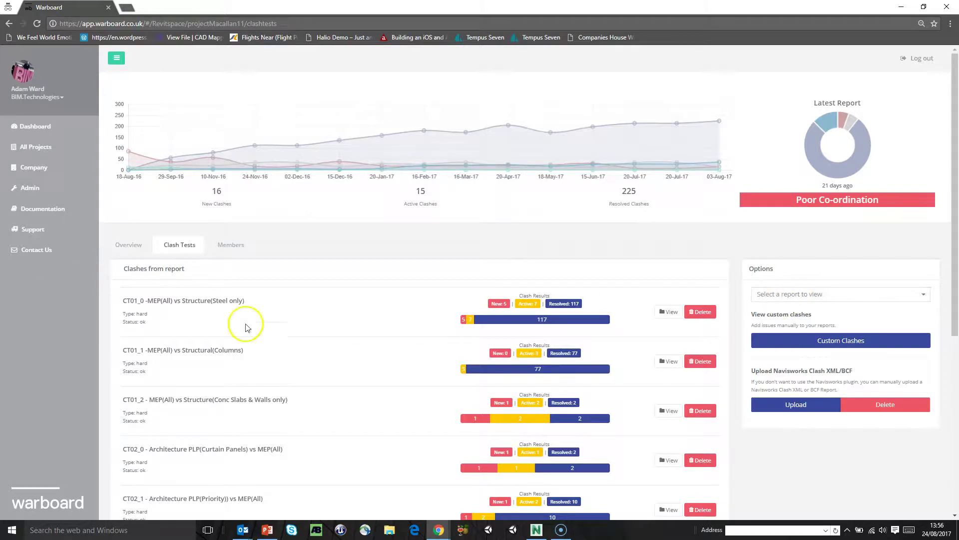
{"action": "scroll", "coordinate": [428, 325], "scroll_direction": "down", "scroll_amount": 4}
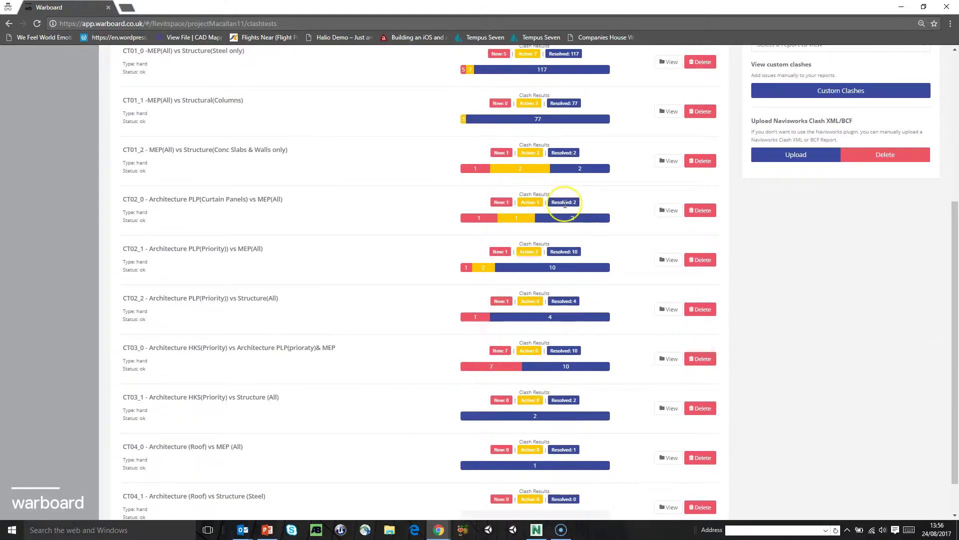
{"action": "scroll", "coordinate": [565, 204], "scroll_direction": "up", "scroll_amount": 5}
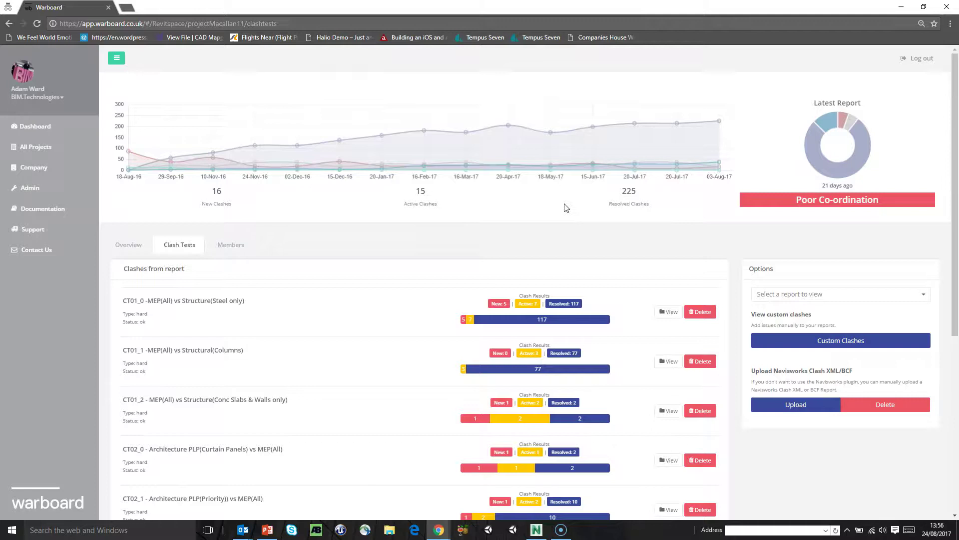
- Load the 10:36 20-Jan-17 report and view the clashes in its CT01_0 -MEP(All) vs Structure(Steel only) test
{"action": "left_click", "coordinate": [821, 296]}
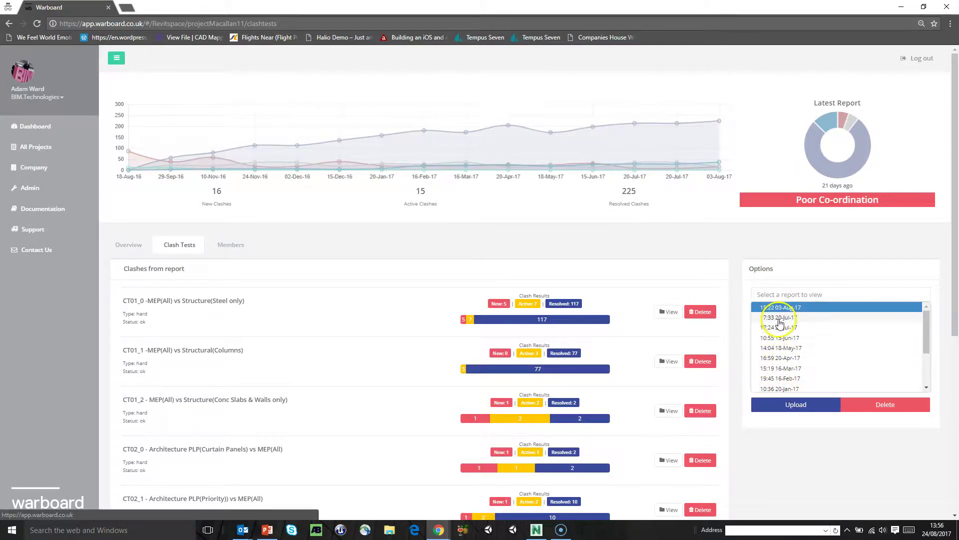
{"action": "left_click", "coordinate": [772, 389]}
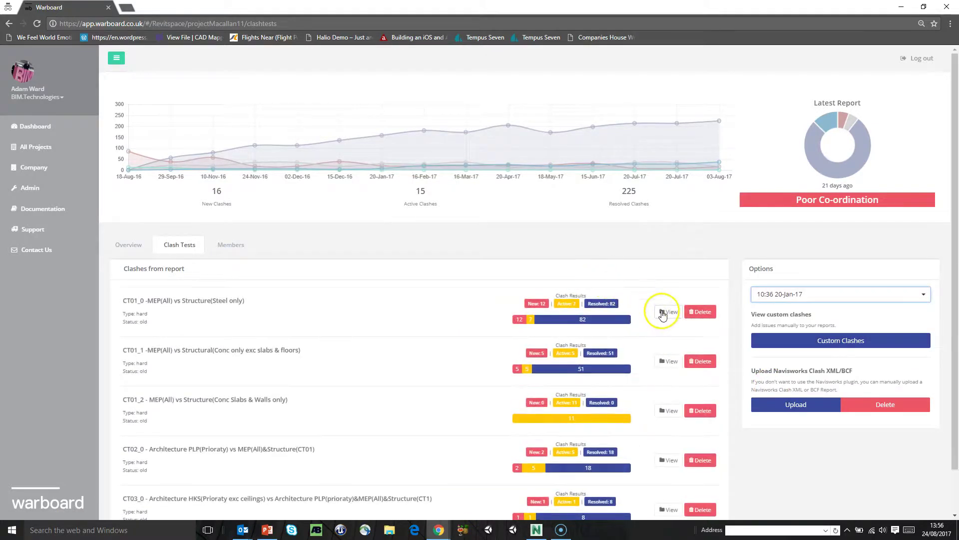
{"action": "left_click", "coordinate": [668, 311]}
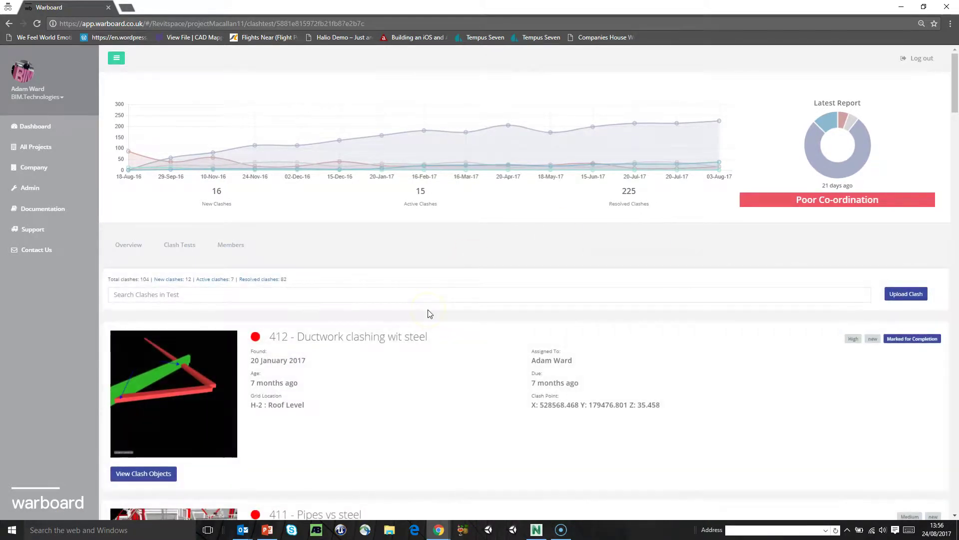
{"action": "scroll", "coordinate": [429, 314], "scroll_direction": "down", "scroll_amount": 2}
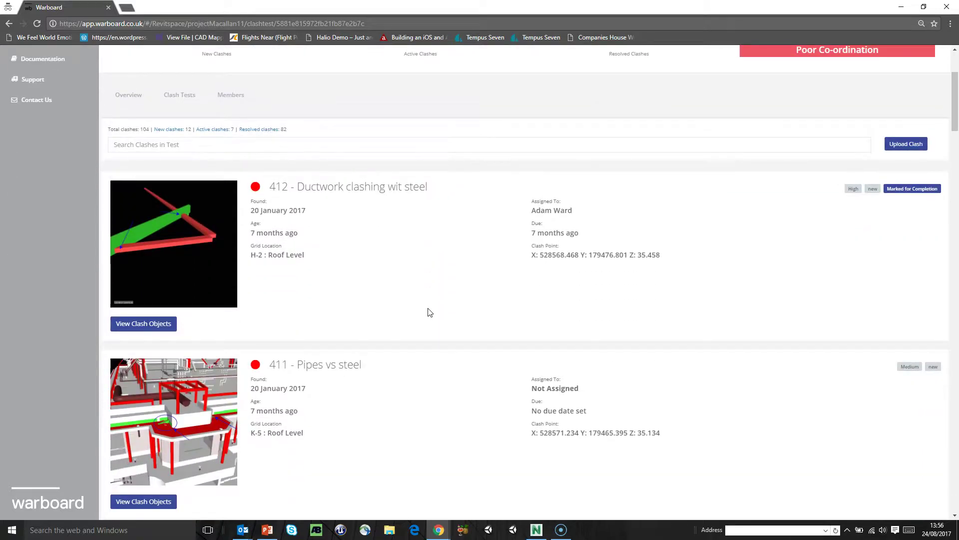
- Return to the clash tests and check the dates of the available reports without choosing one
{"action": "left_click", "coordinate": [171, 102]}
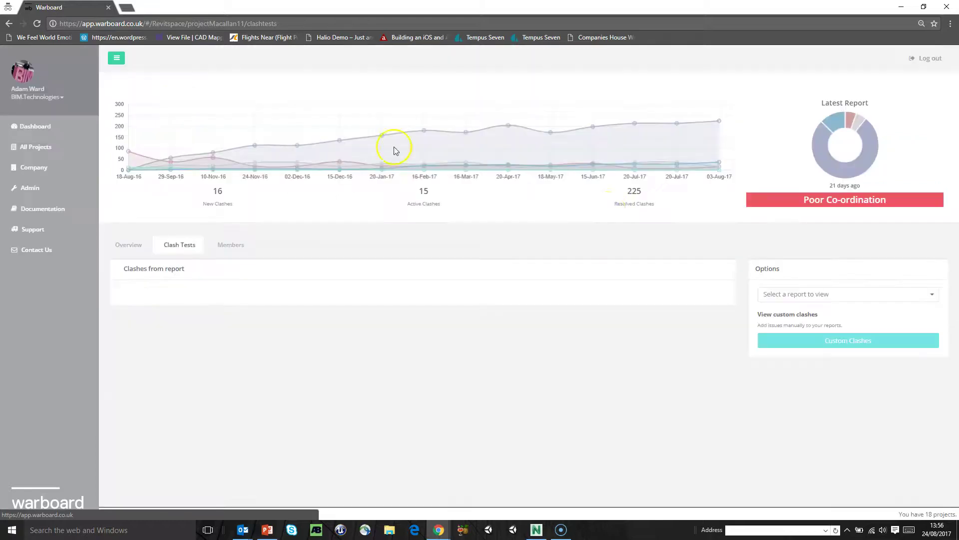
{"action": "left_click", "coordinate": [798, 295]}
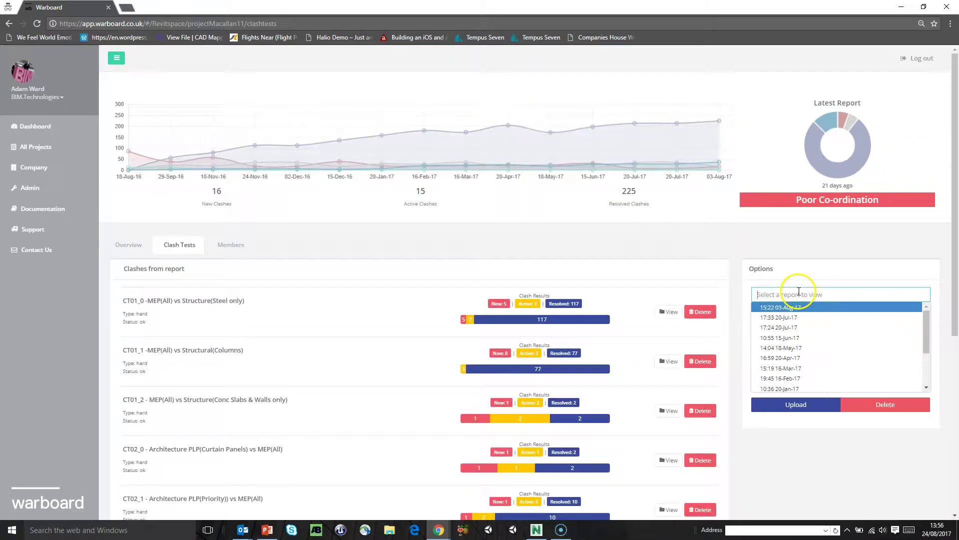
{"action": "left_click", "coordinate": [816, 273]}
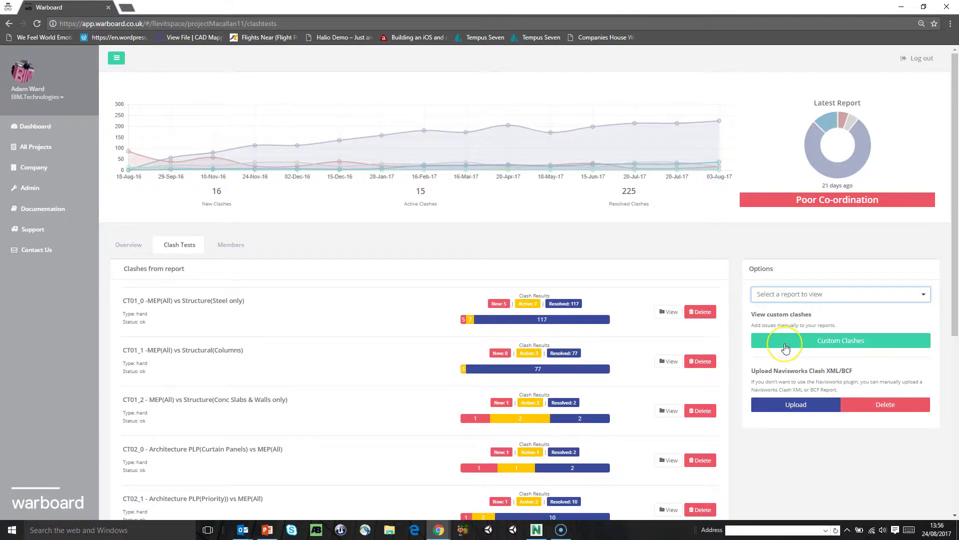
- Open the project's custom clashes and browse through them
{"action": "left_click", "coordinate": [786, 348]}
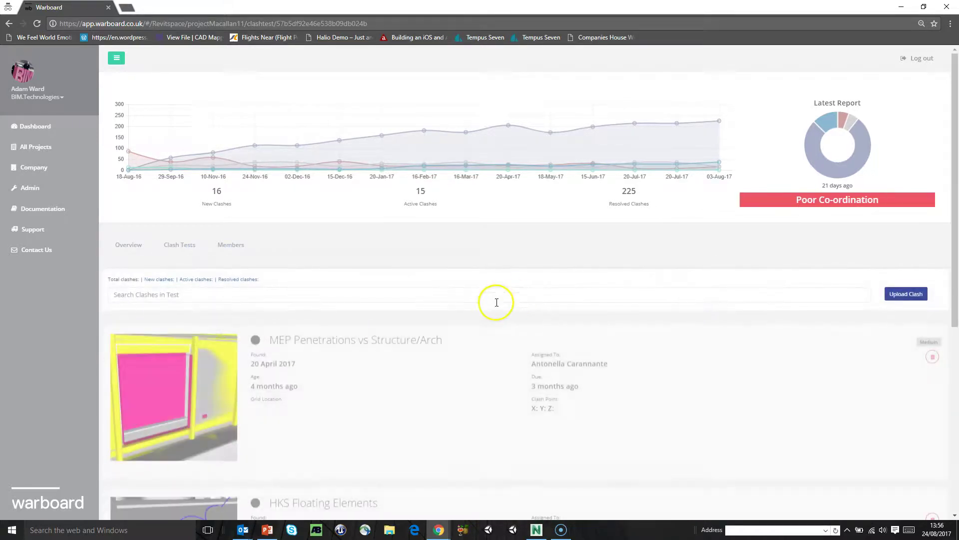
{"action": "scroll", "coordinate": [377, 355], "scroll_direction": "down", "scroll_amount": 6}
{"action": "scroll", "coordinate": [376, 360], "scroll_direction": "up", "scroll_amount": 7}
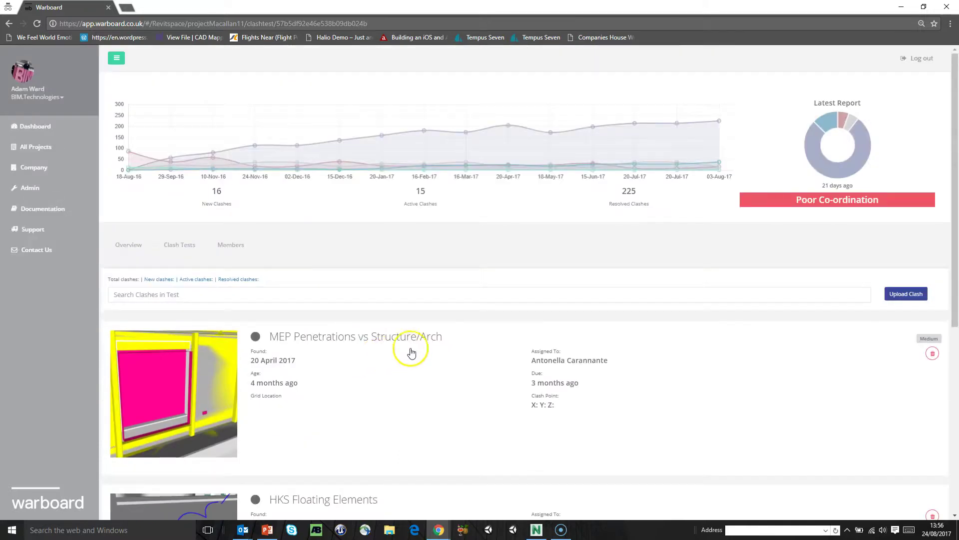
- Start a custom clash upload and load the Orms_DBOX_HGL building photo from the Pictures folder as its image
{"action": "left_click", "coordinate": [887, 294]}
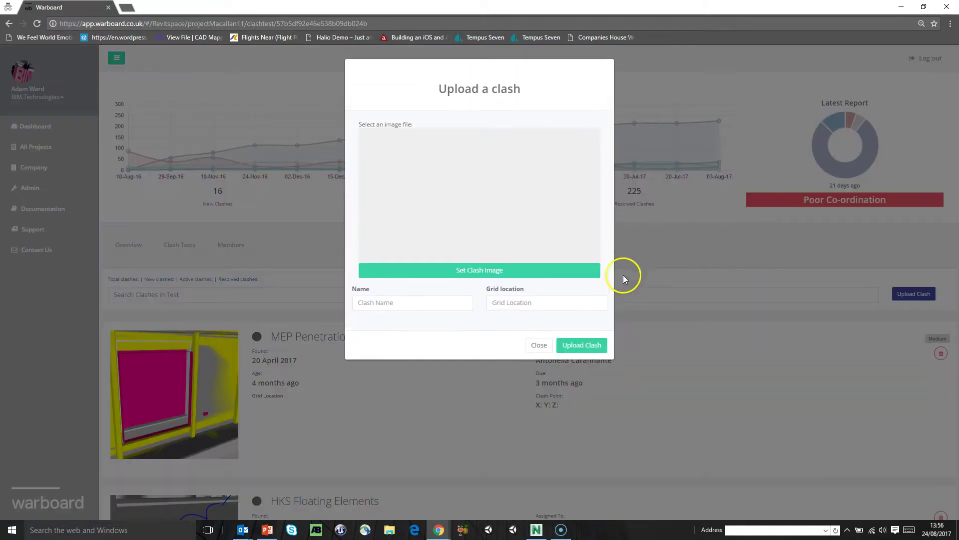
{"action": "left_click", "coordinate": [581, 273]}
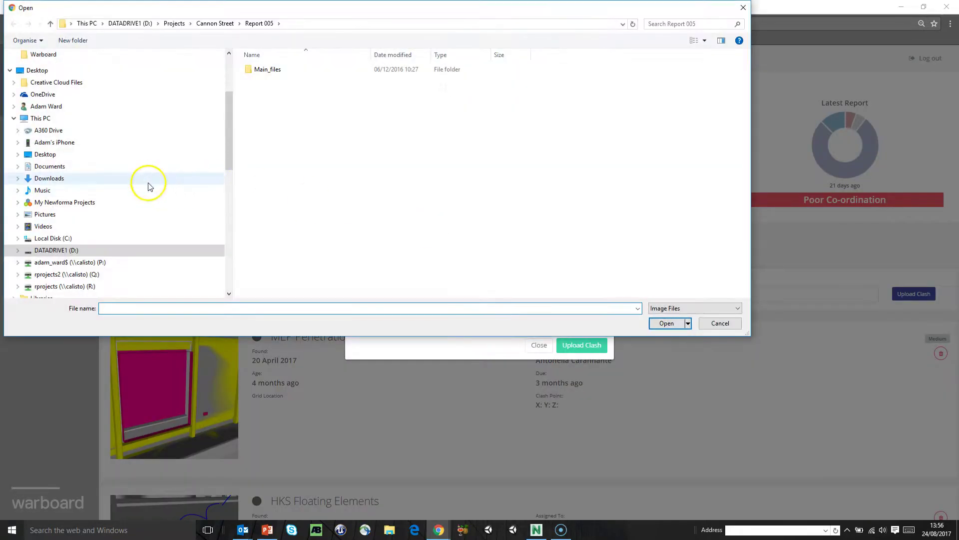
{"action": "left_click", "coordinate": [75, 213]}
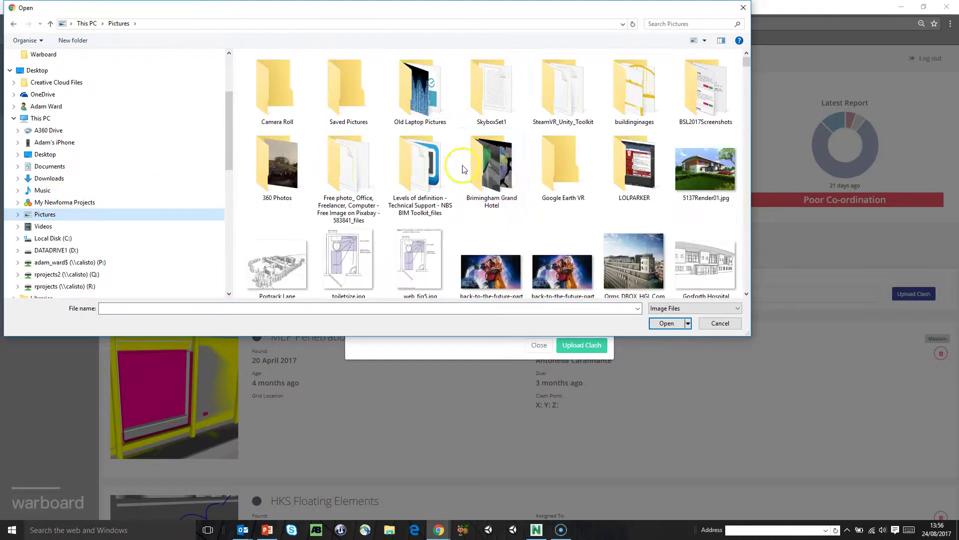
{"action": "left_click", "coordinate": [625, 257]}
{"action": "double_click", "coordinate": [624, 256]}
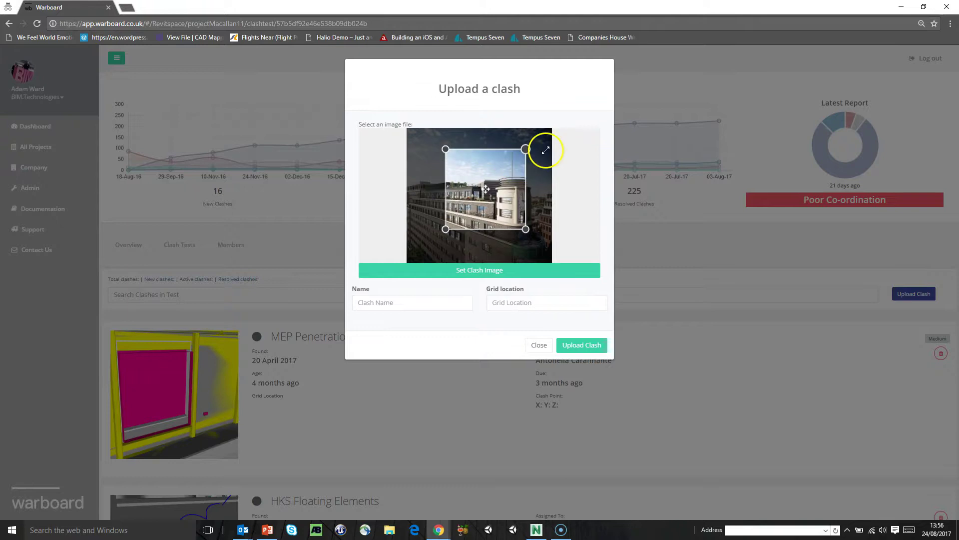
- Enlarge the crop area around the building, name the clash 678, and close the form without uploading
{"action": "mouse_move", "coordinate": [507, 198]}
{"action": "left_mouse_down"}
{"action": "mouse_move", "coordinate": [485, 201]}
{"action": "mouse_move", "coordinate": [501, 209]}
{"action": "left_mouse_up"}
{"action": "left_click", "coordinate": [451, 302]}
{"action": "type", "text": "678"}
{"action": "left_click", "coordinate": [505, 303]}
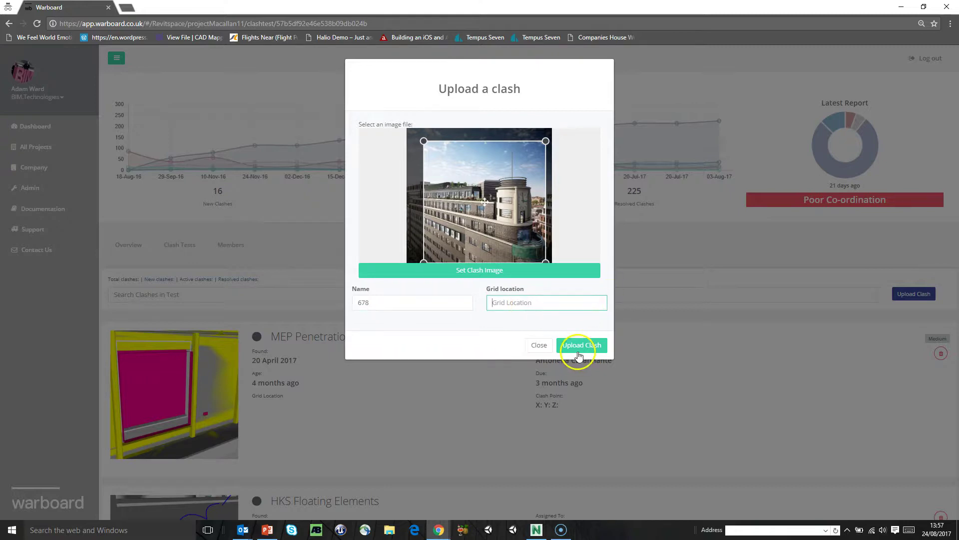
{"action": "left_click", "coordinate": [540, 346]}
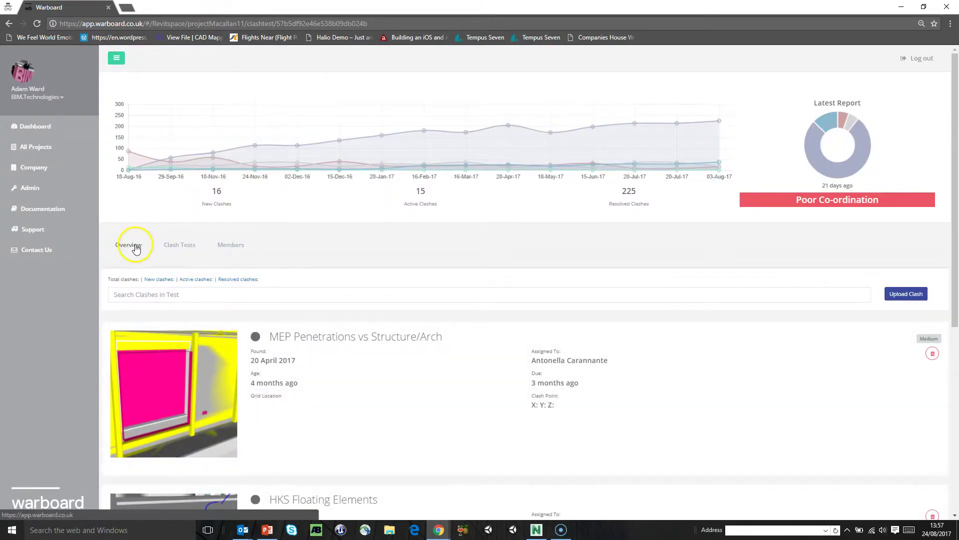
- Return to Project Macallan's overview, open its report, and browse the summary and the individual clash pages with their comments
{"action": "left_click", "coordinate": [185, 246]}
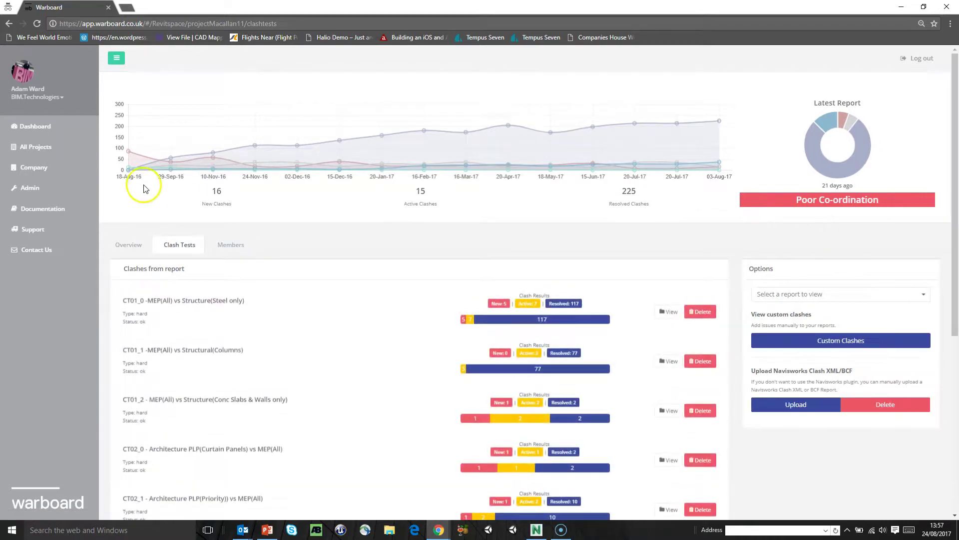
{"action": "left_click", "coordinate": [118, 249]}
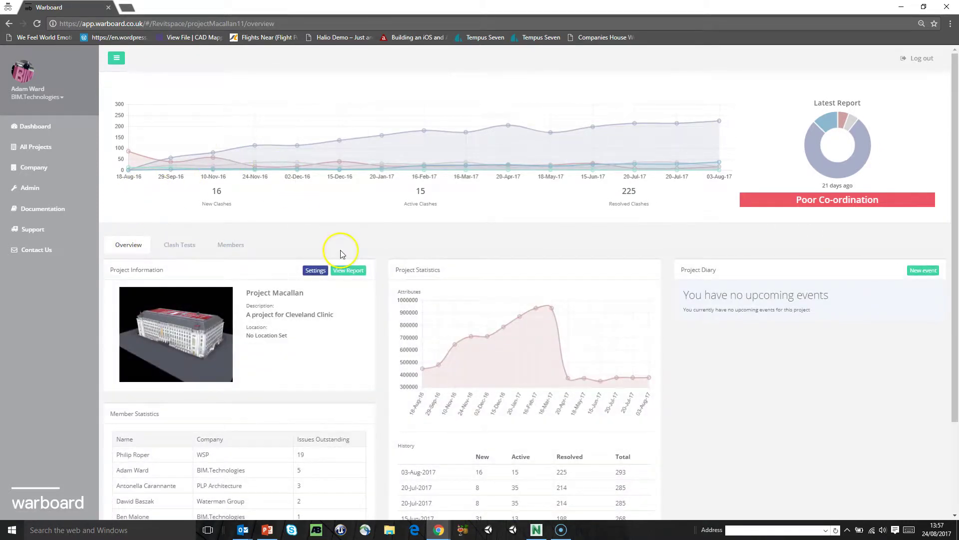
{"action": "left_click", "coordinate": [343, 273]}
{"action": "scroll", "coordinate": [413, 261], "scroll_direction": "down", "scroll_amount": 15}
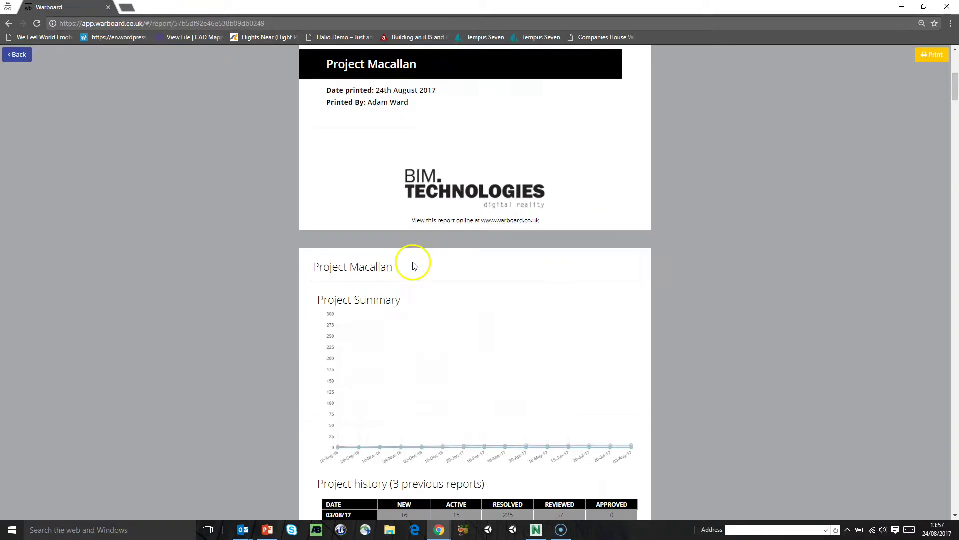
{"action": "scroll", "coordinate": [413, 262], "scroll_direction": "down", "scroll_amount": 20}
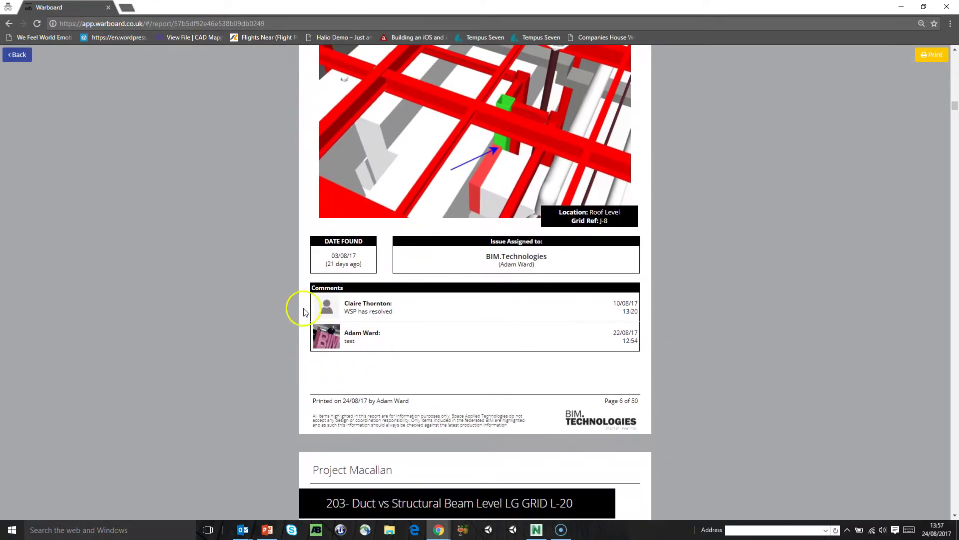
- Browse the report's clash pages after 404 - Valve vs steel, checking assignments and comments, and return to Project Macallan's overview
{"action": "scroll", "coordinate": [302, 317], "scroll_direction": "down", "scroll_amount": 10}
{"action": "scroll", "coordinate": [302, 320], "scroll_direction": "down", "scroll_amount": 15}
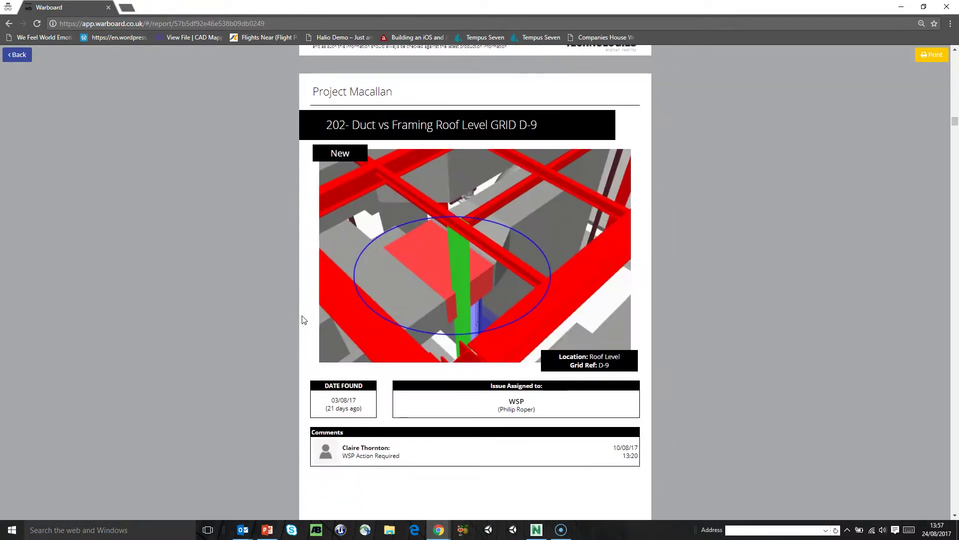
{"action": "scroll", "coordinate": [302, 313], "scroll_direction": "up", "scroll_amount": 10}
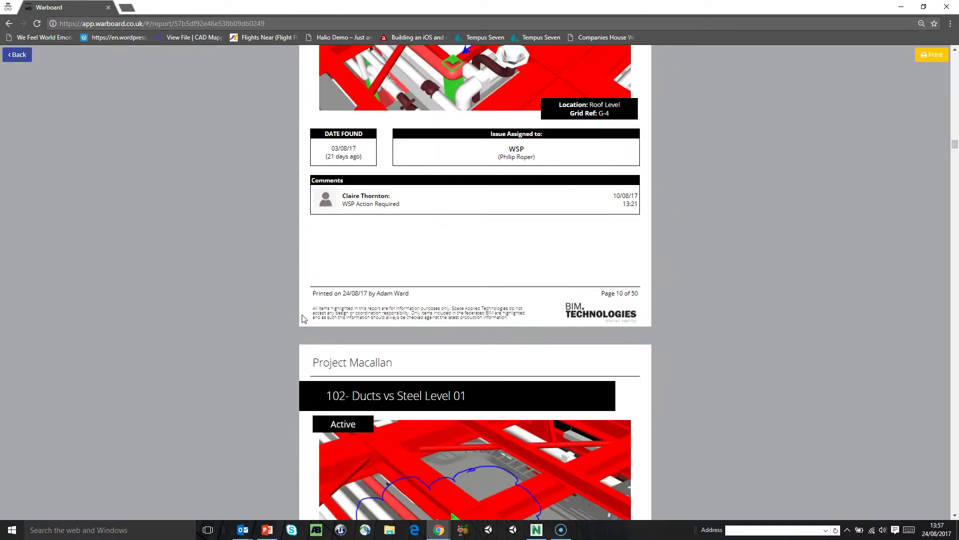
{"action": "left_click", "coordinate": [520, 199]}
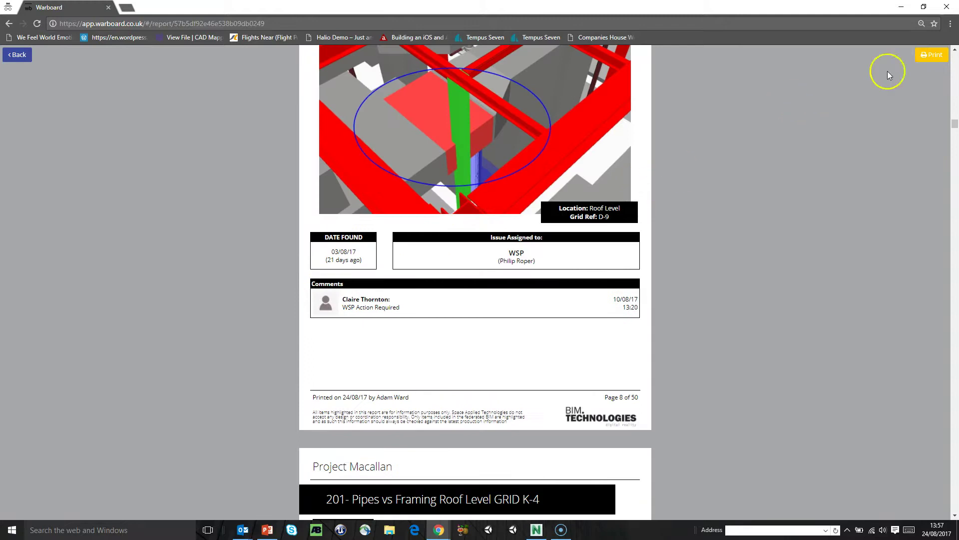
{"action": "left_click", "coordinate": [19, 55]}
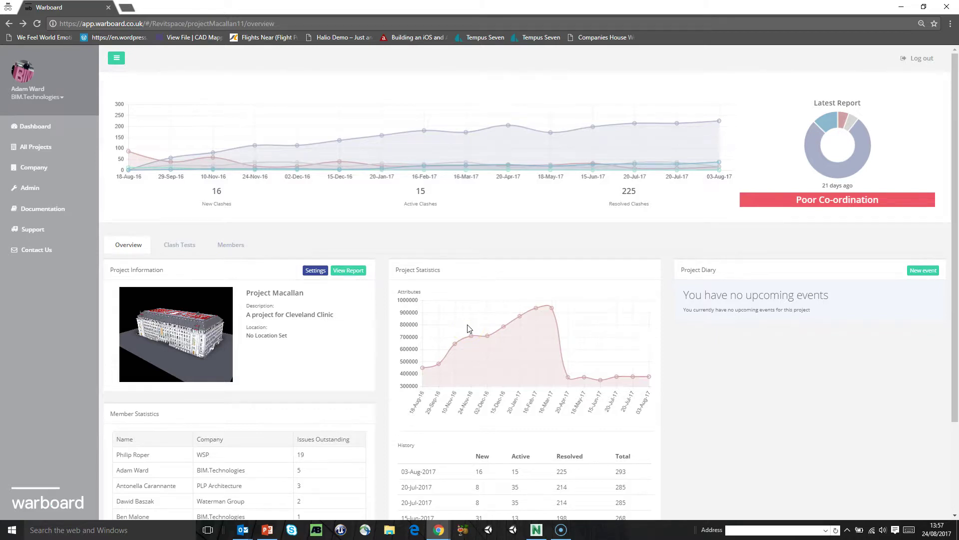
- Reopen Project Macallan's report and review the project summary and the valve versus steel clash page with its comments
{"action": "left_click", "coordinate": [210, 178]}
{"action": "left_click", "coordinate": [348, 271]}
{"action": "scroll", "coordinate": [428, 214], "scroll_direction": "down", "scroll_amount": 20}
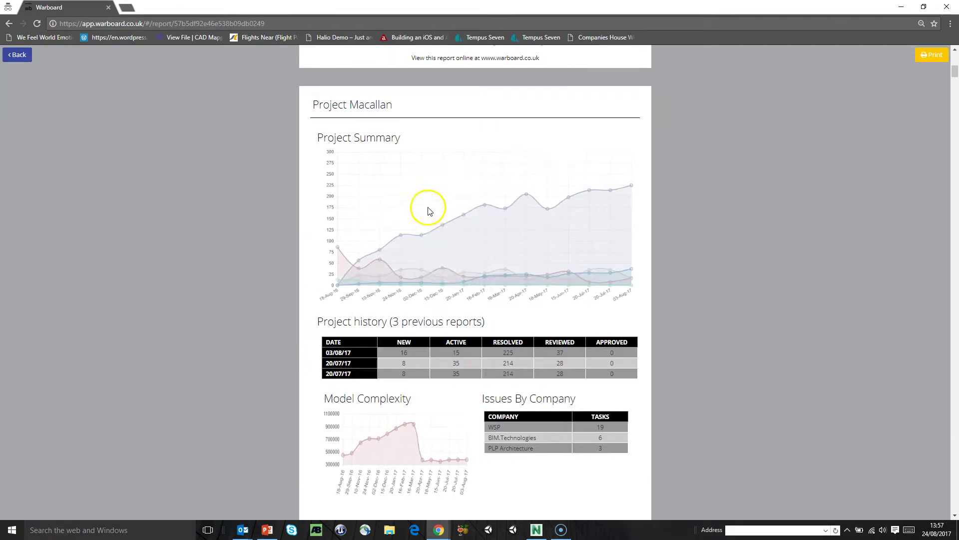
{"action": "scroll", "coordinate": [394, 300], "scroll_direction": "down", "scroll_amount": 15}
{"action": "scroll", "coordinate": [399, 297], "scroll_direction": "up", "scroll_amount": 11}
{"action": "scroll", "coordinate": [400, 298], "scroll_direction": "down", "scroll_amount": 20}
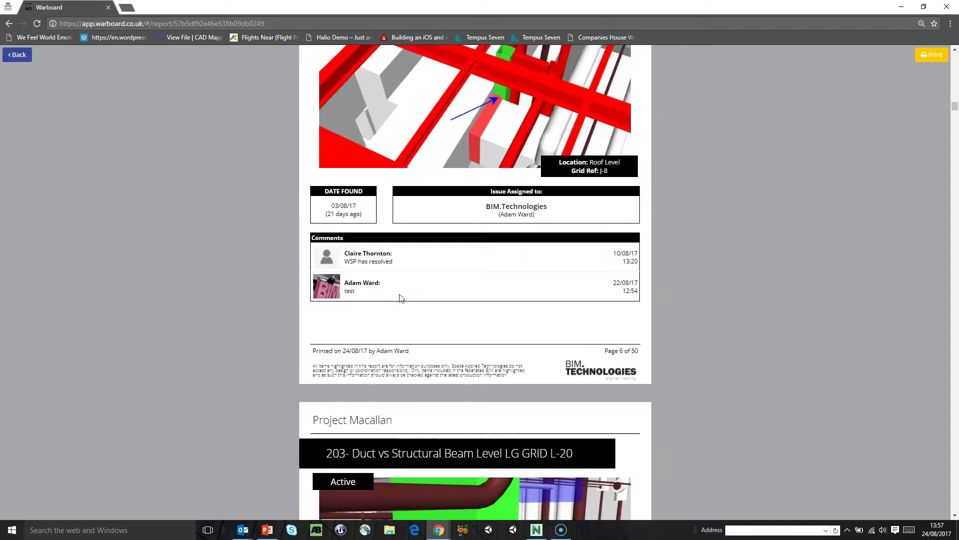
{"action": "scroll", "coordinate": [400, 298], "scroll_direction": "up", "scroll_amount": 3}
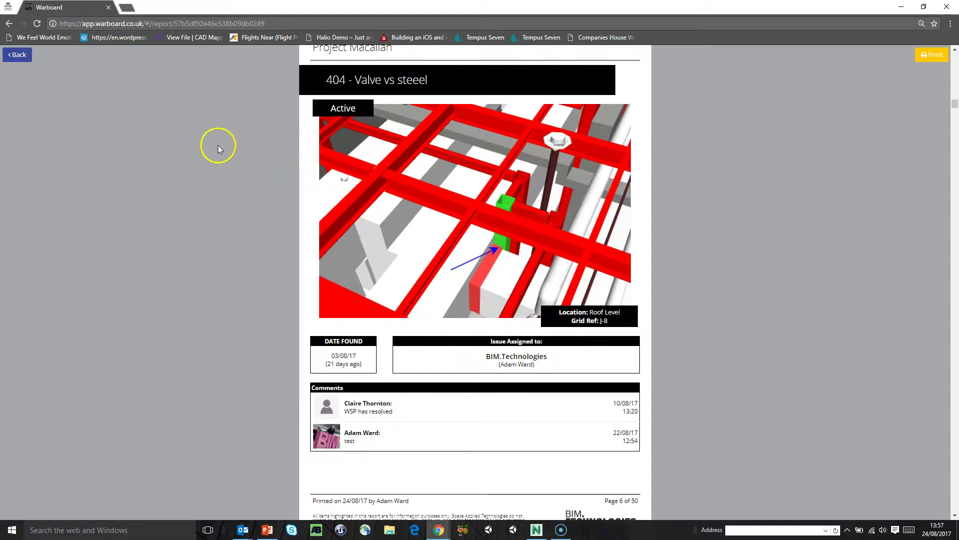
- Leave the report and go back to the main dashboard
{"action": "left_click", "coordinate": [18, 56]}
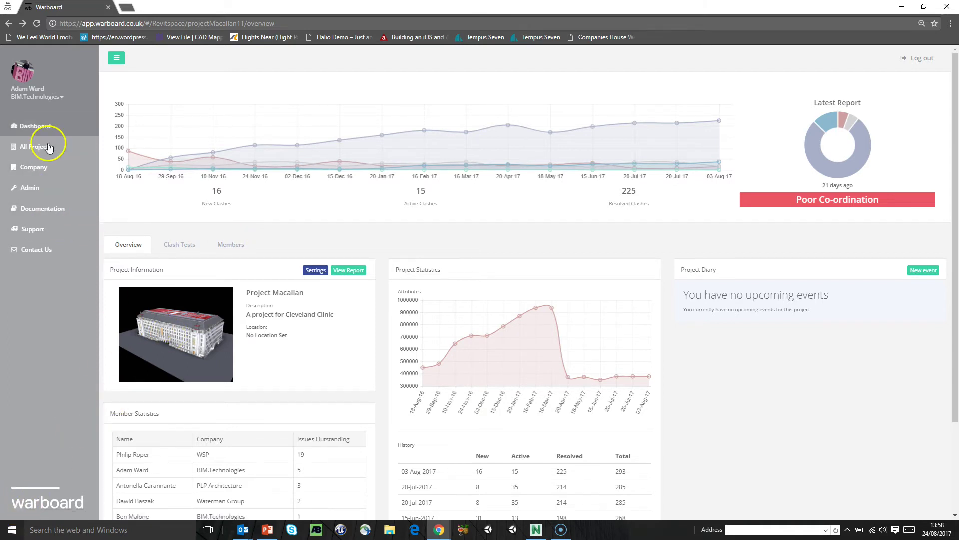
{"action": "left_click", "coordinate": [50, 125]}
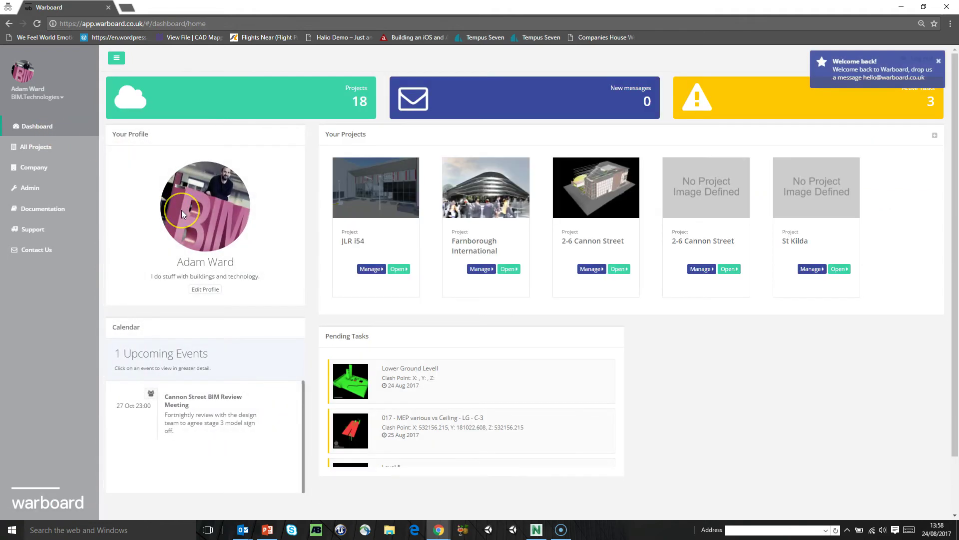